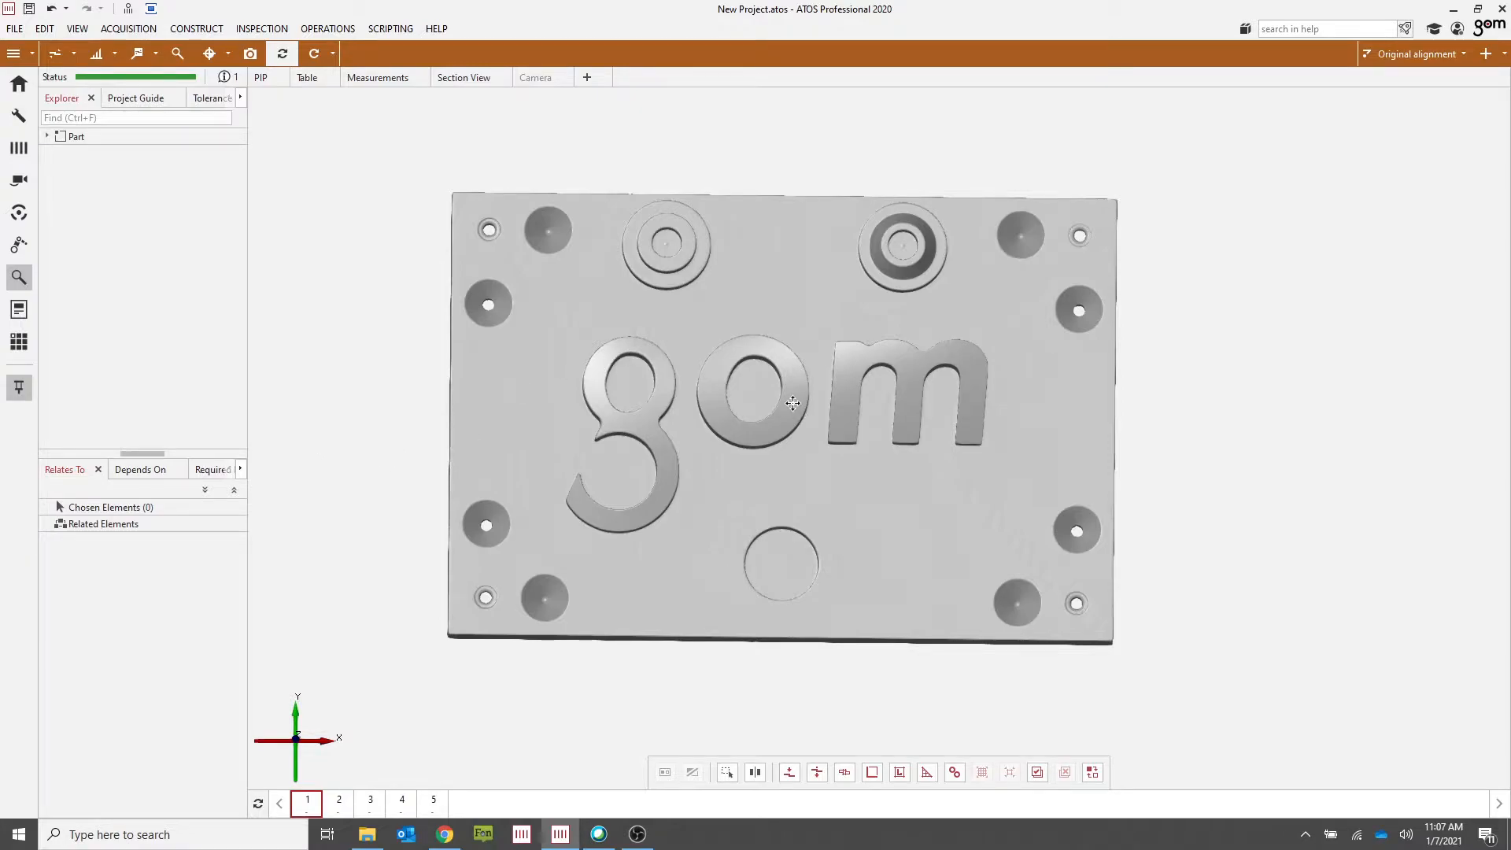
Step: Create a prealignment of the part with the default settings
{"action": "right_click_drag", "start_coordinate": [799, 407], "coordinate": [857, 427]}
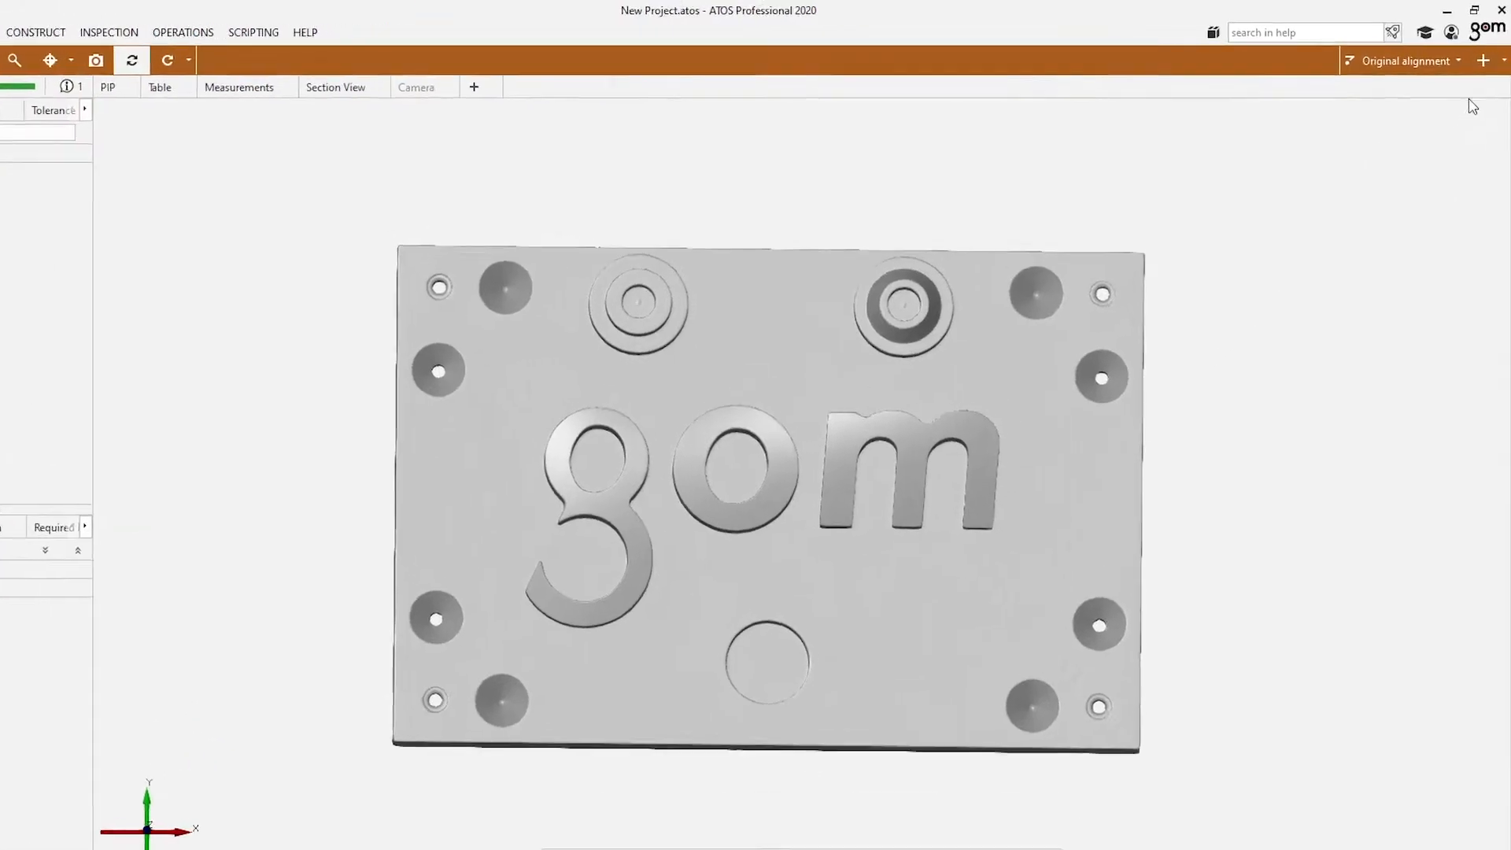
{"action": "left_click", "coordinate": [1497, 67]}
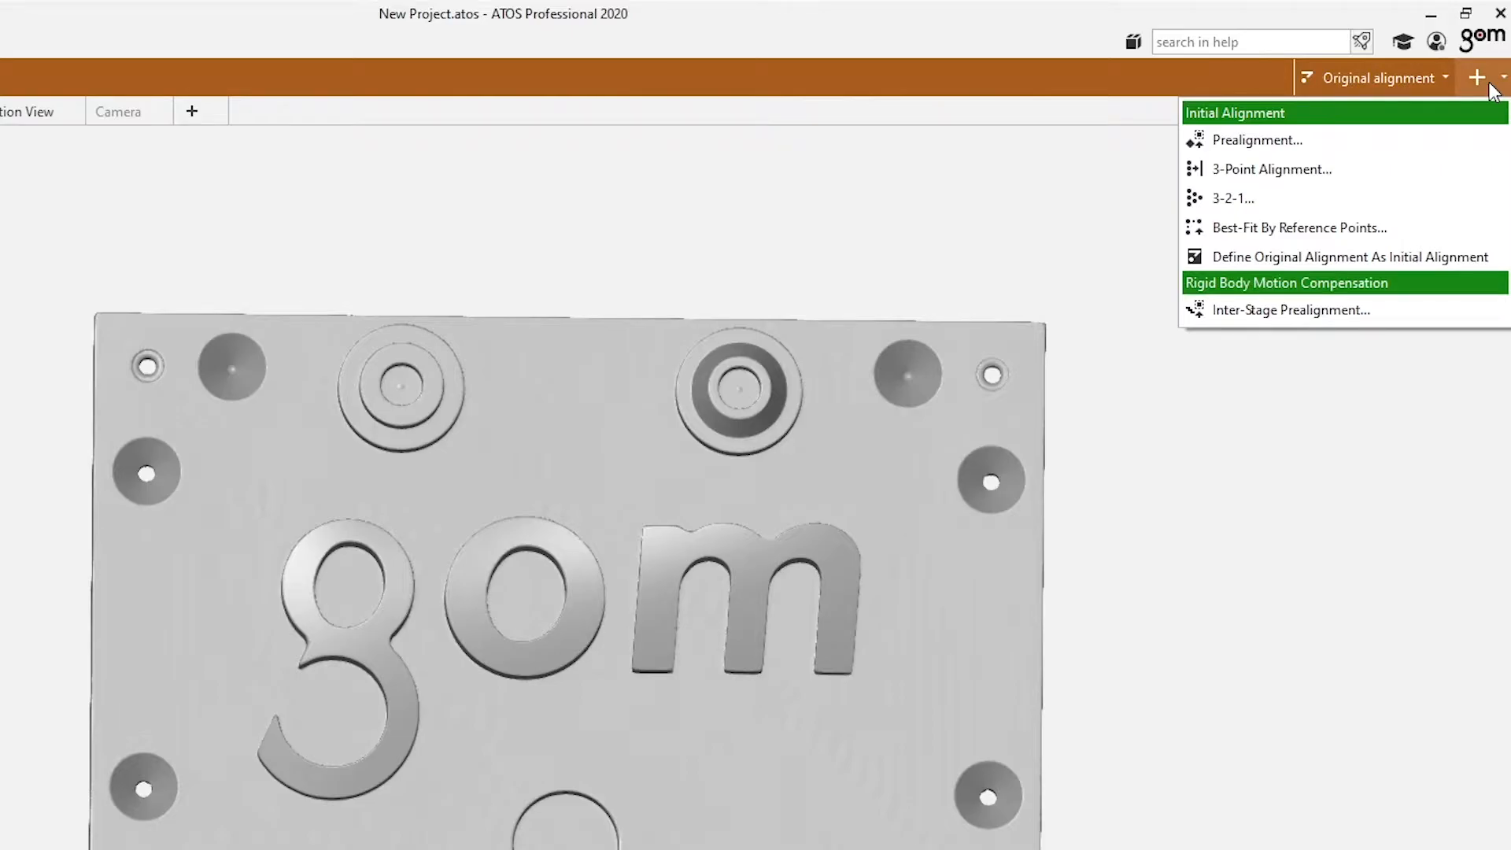
{"action": "left_click", "coordinate": [1273, 144]}
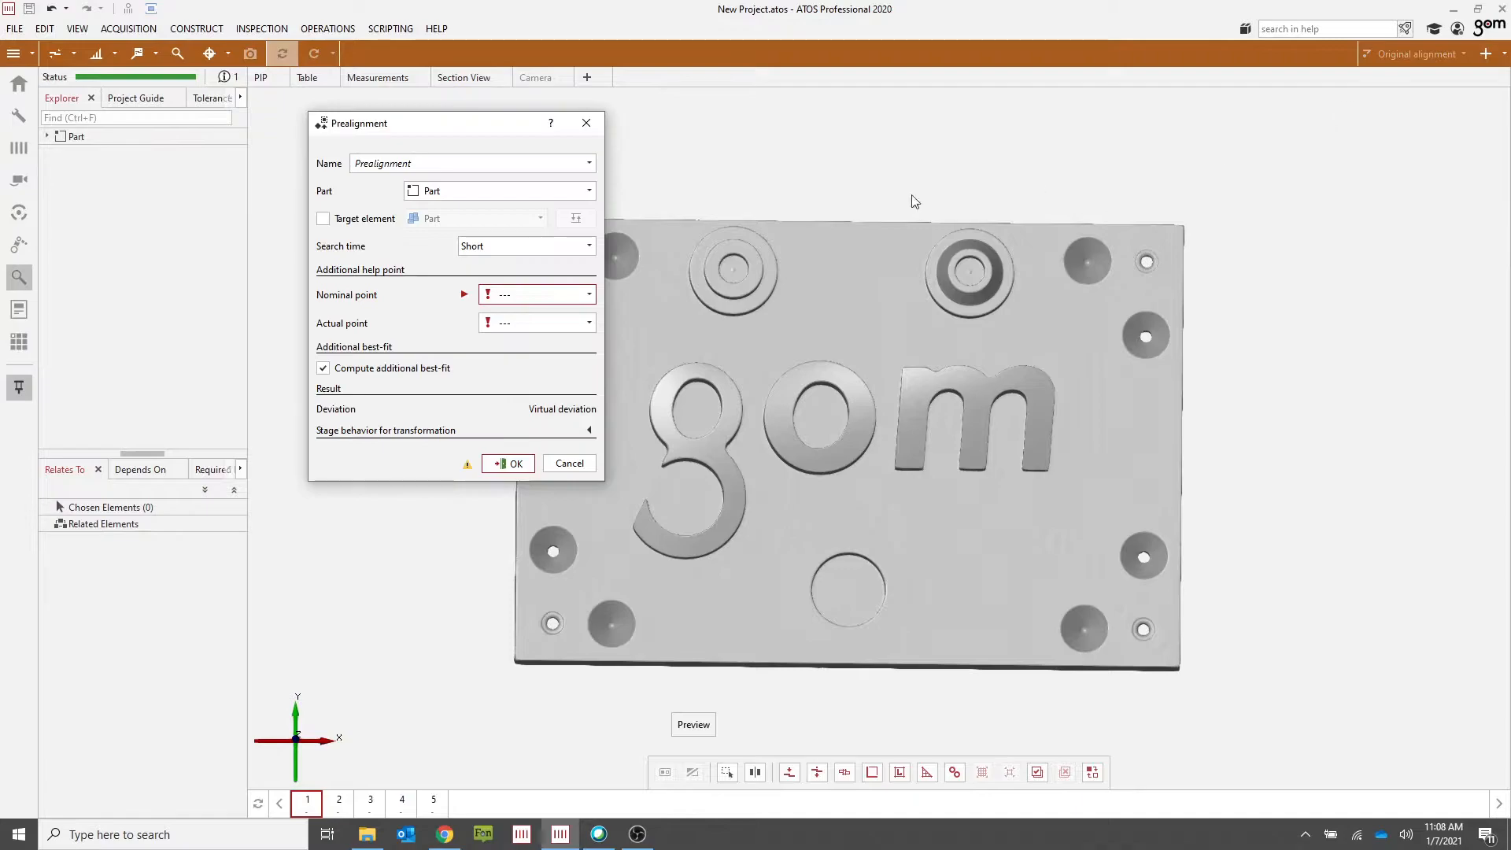
{"action": "left_click", "coordinate": [509, 464]}
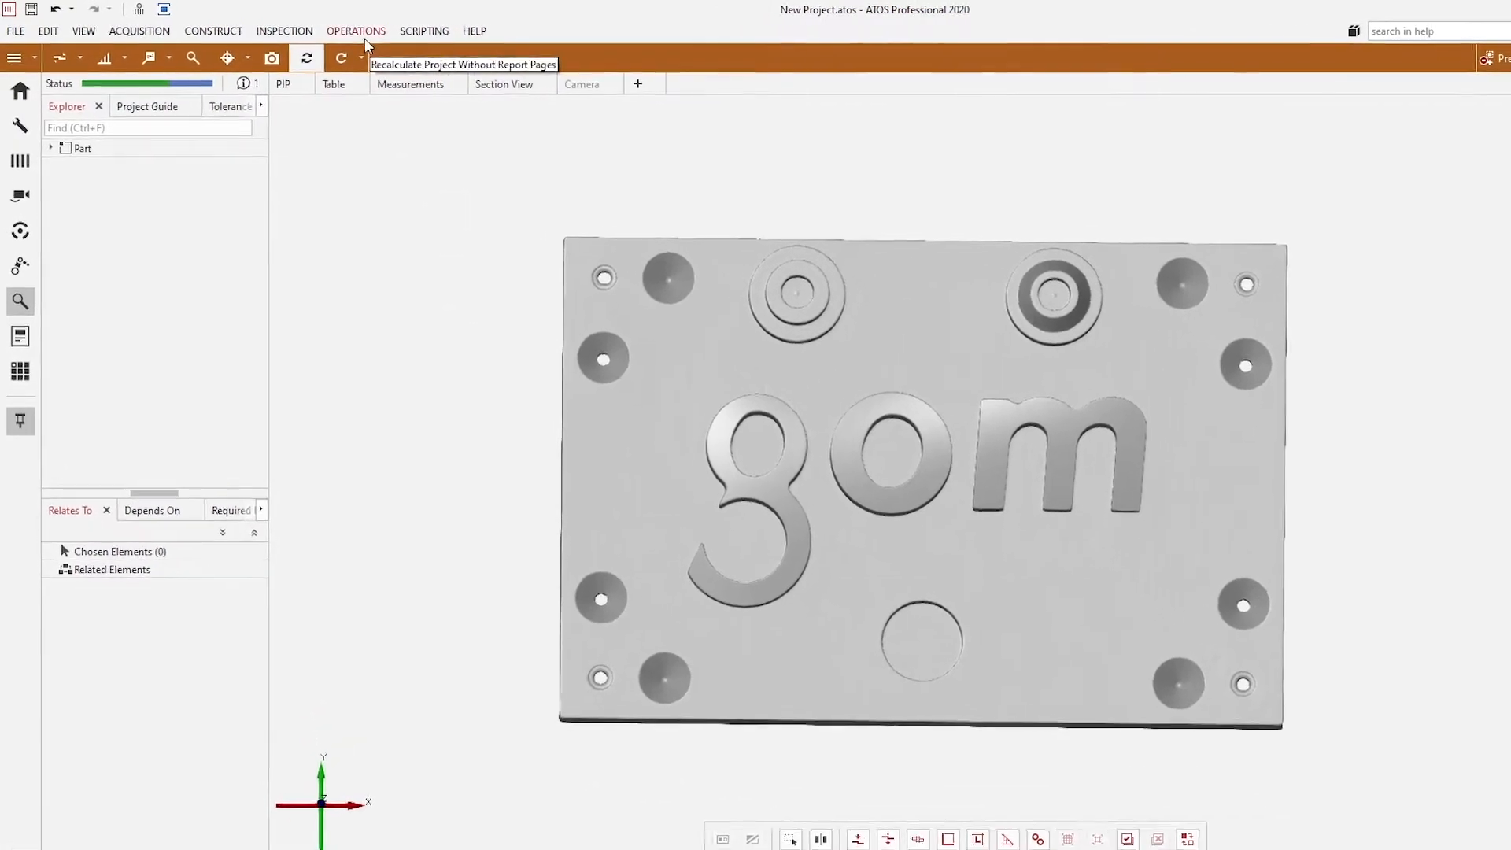
Step: Create a golden mesh from the part's meshes using the Create average mesh computation type
{"action": "left_click", "coordinate": [361, 33]}
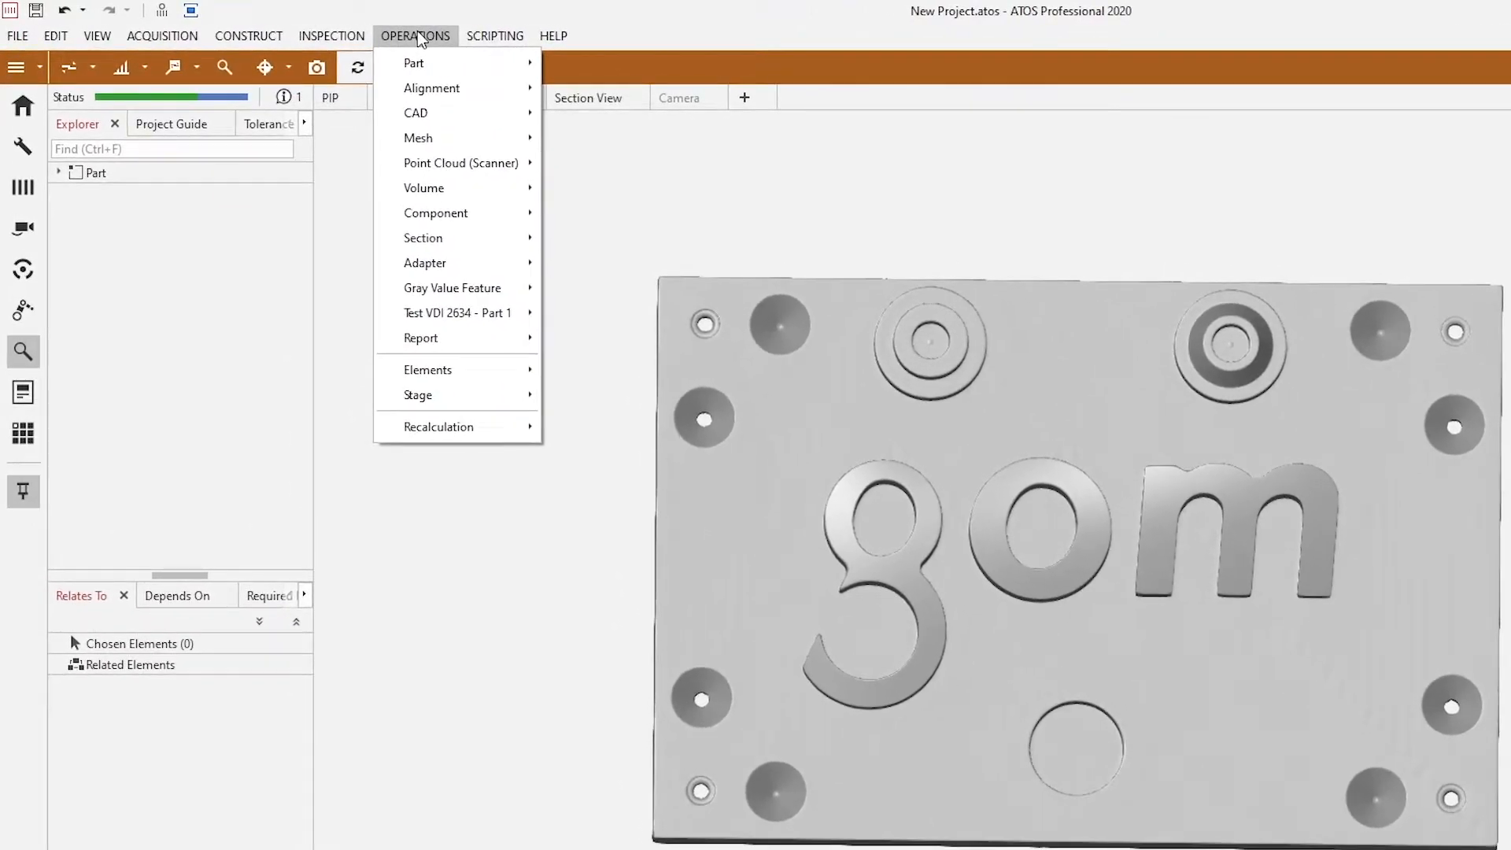
{"action": "mouse_move", "coordinate": [464, 118]}
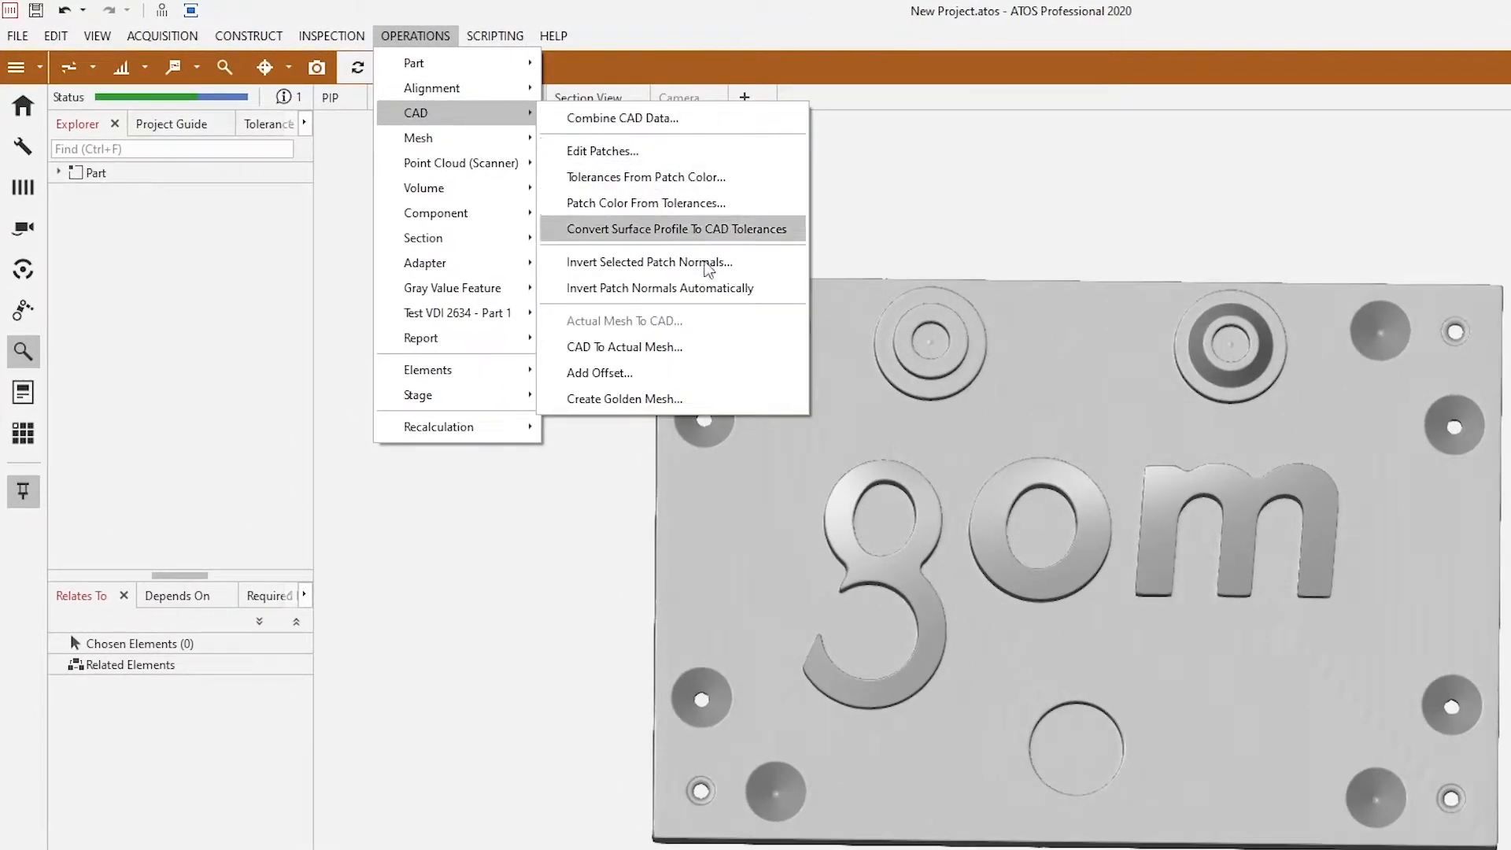
{"action": "left_click", "coordinate": [686, 411]}
{"action": "left_click_drag", "start_coordinate": [588, 167], "coordinate": [361, 225]}
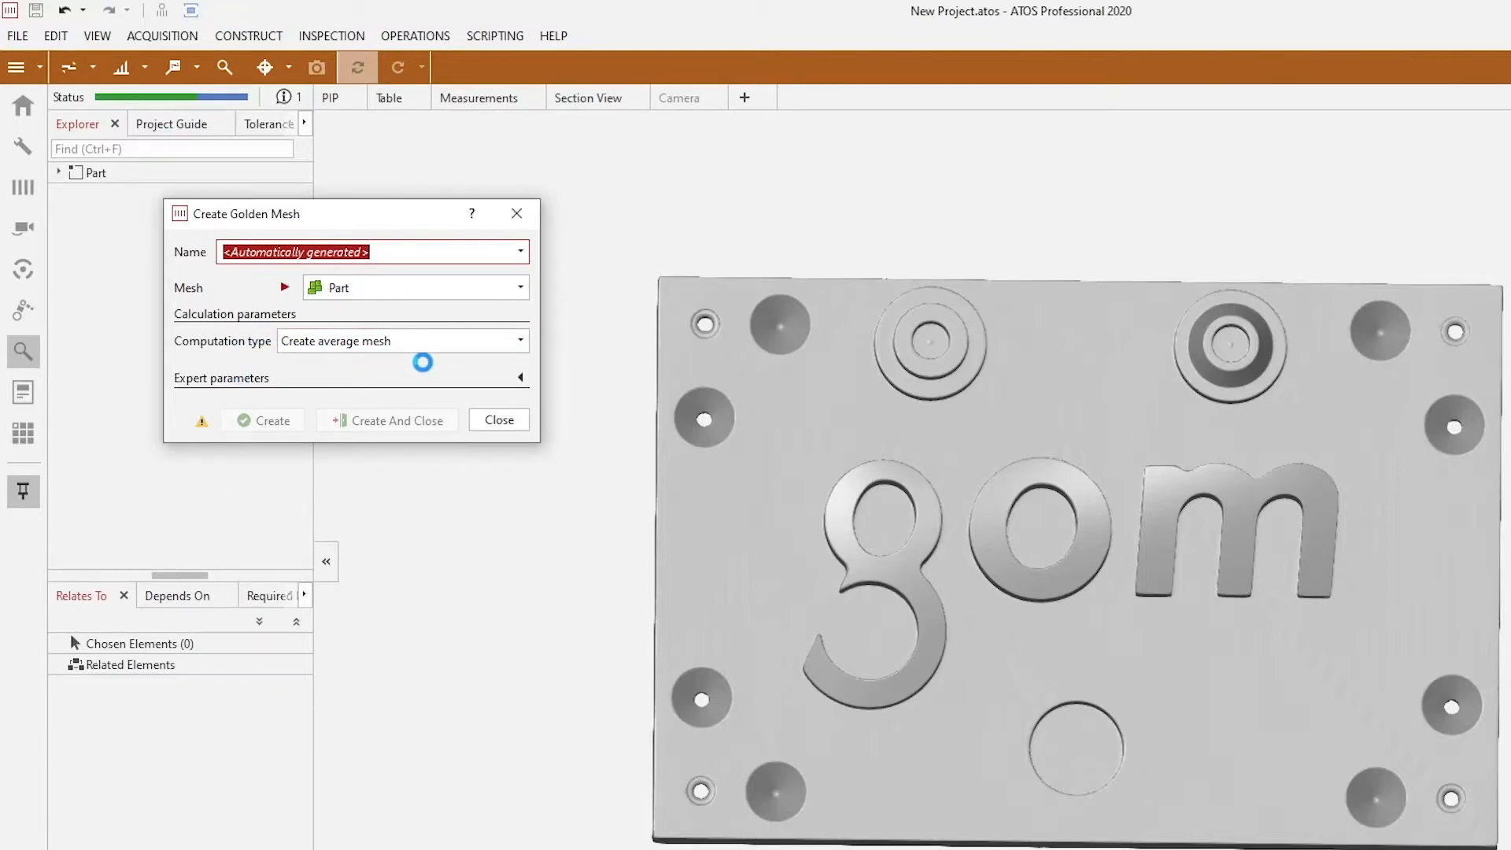
{"action": "left_click", "coordinate": [520, 341]}
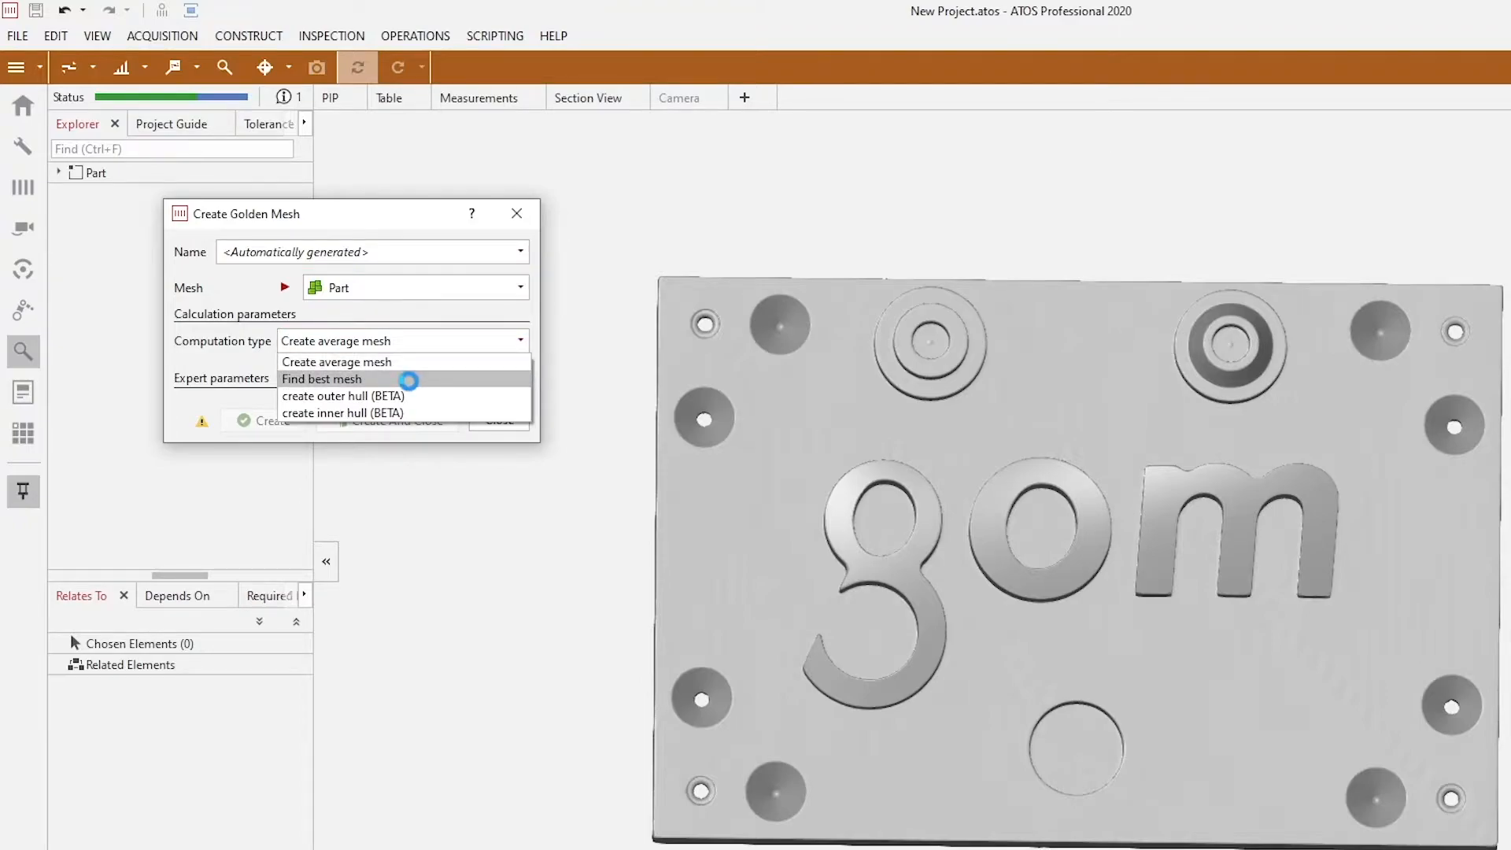
{"action": "left_click", "coordinate": [522, 342]}
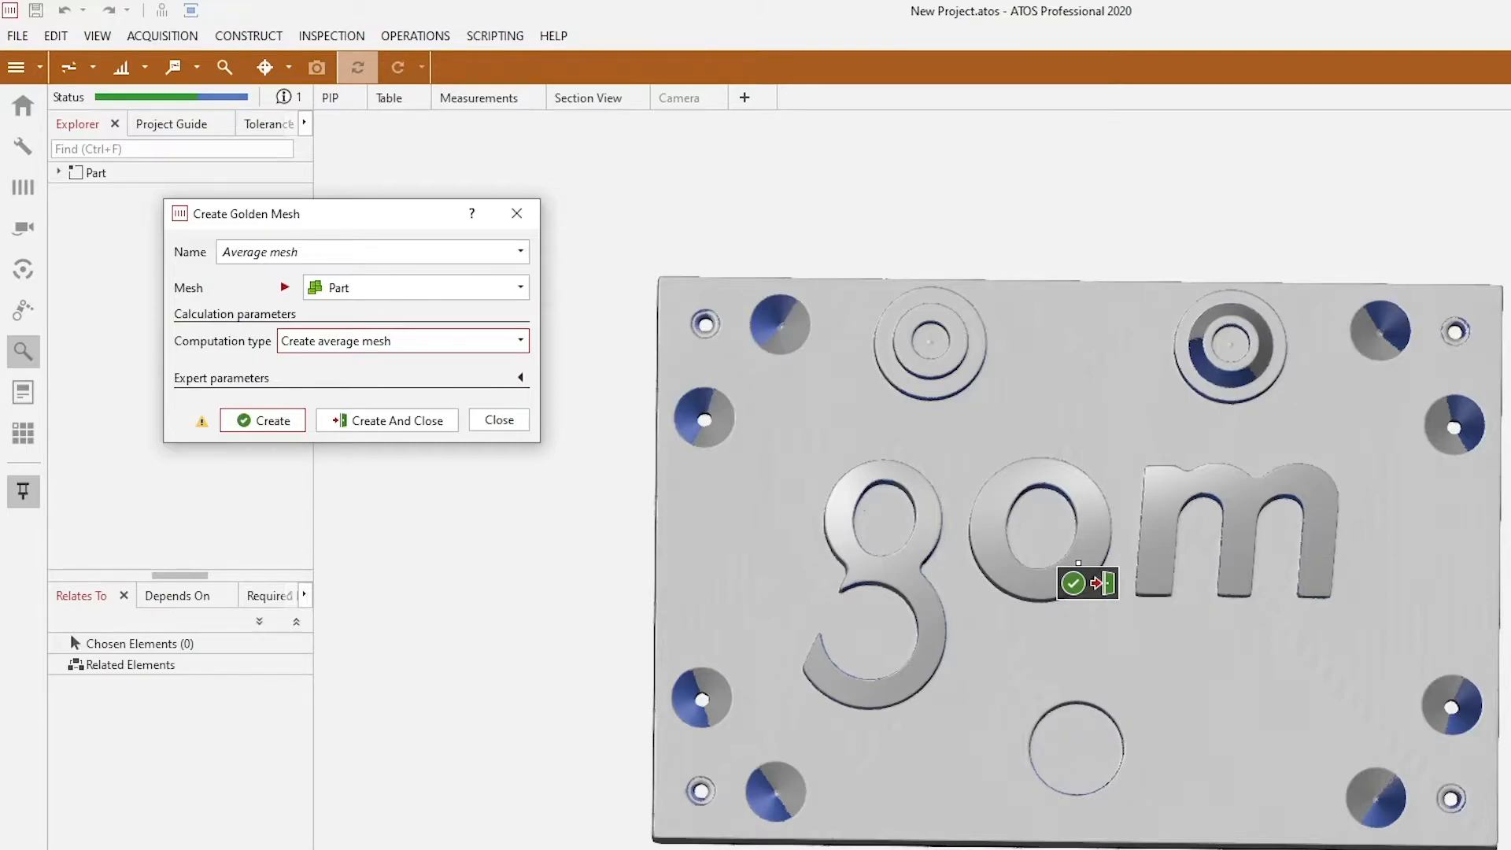
{"action": "left_click", "coordinate": [412, 419]}
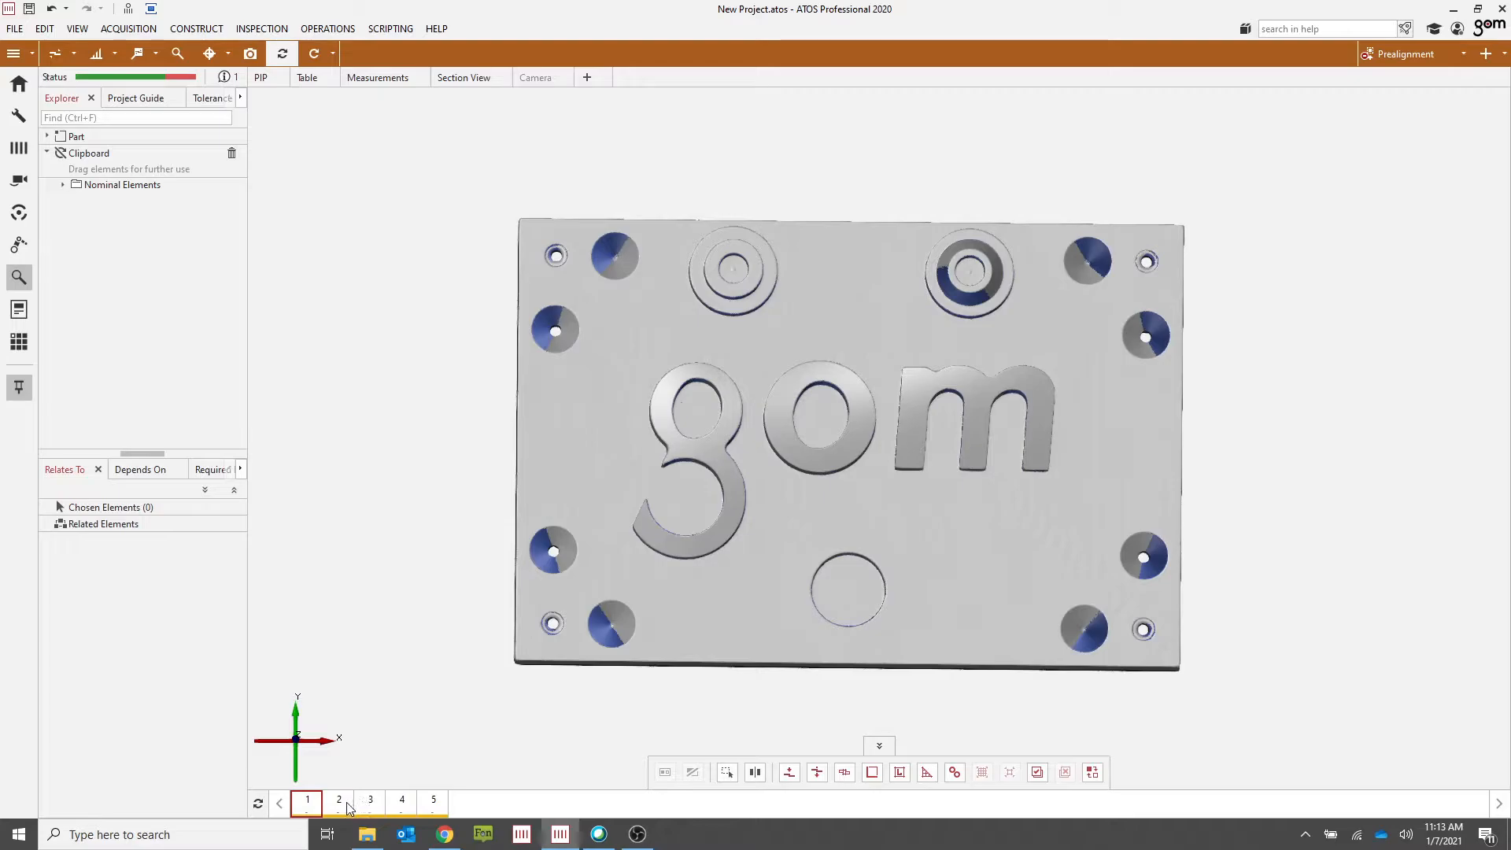
Step: Step through stages 3, 4 and 5 and return to stage 1
{"action": "left_click", "coordinate": [371, 804]}
{"action": "left_click", "coordinate": [404, 803]}
{"action": "left_click", "coordinate": [434, 803]}
{"action": "left_click", "coordinate": [308, 803]}
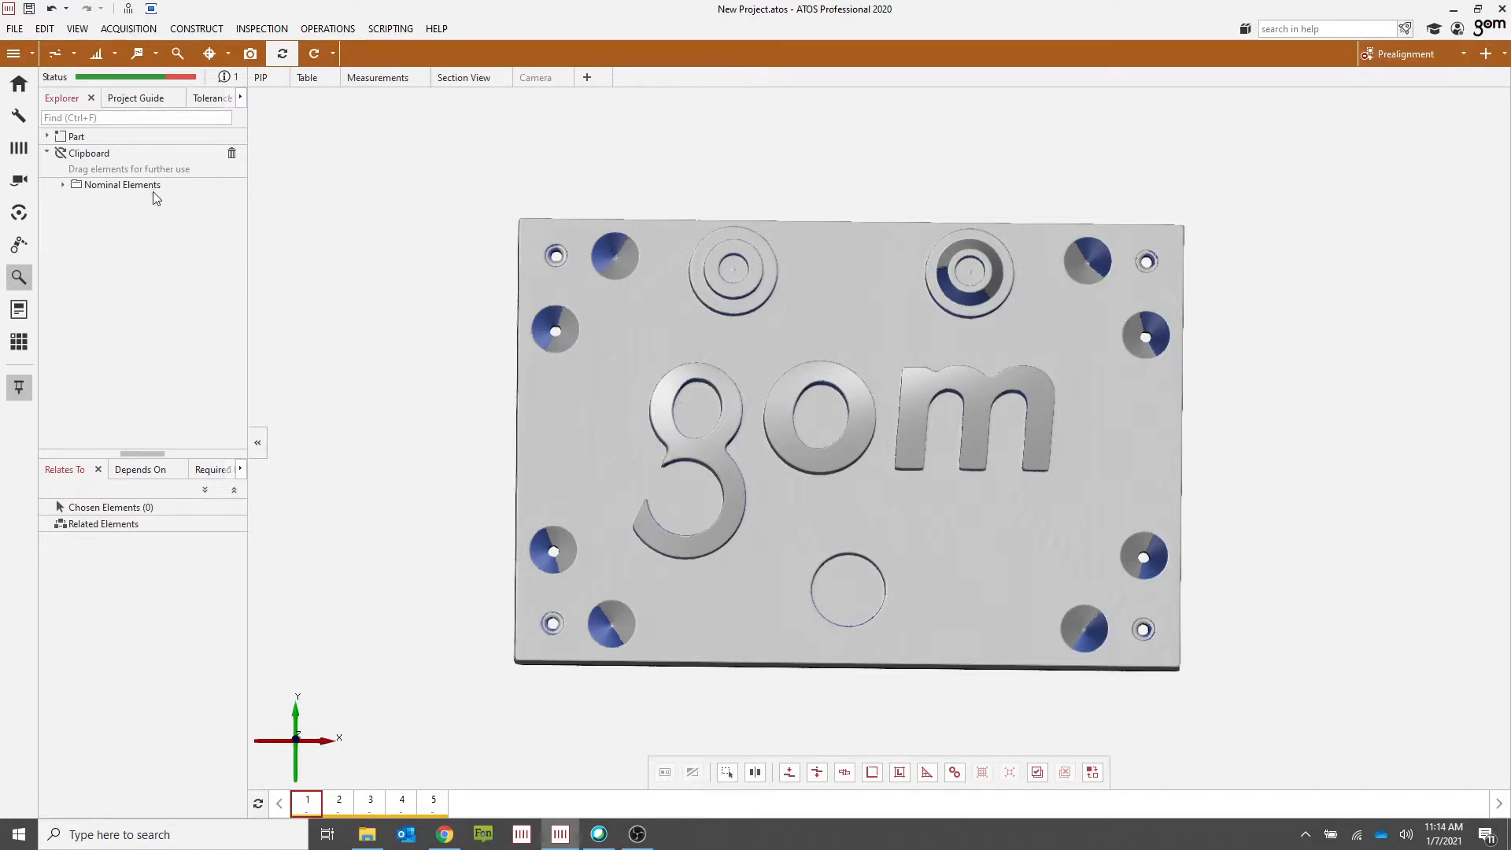
Step: Assign the Average mesh from the clipboard's nominal elements to the part as its CAD and recalculate
{"action": "left_click", "coordinate": [47, 154]}
{"action": "left_click", "coordinate": [48, 154]}
{"action": "left_click", "coordinate": [63, 184]}
{"action": "left_click", "coordinate": [153, 217]}
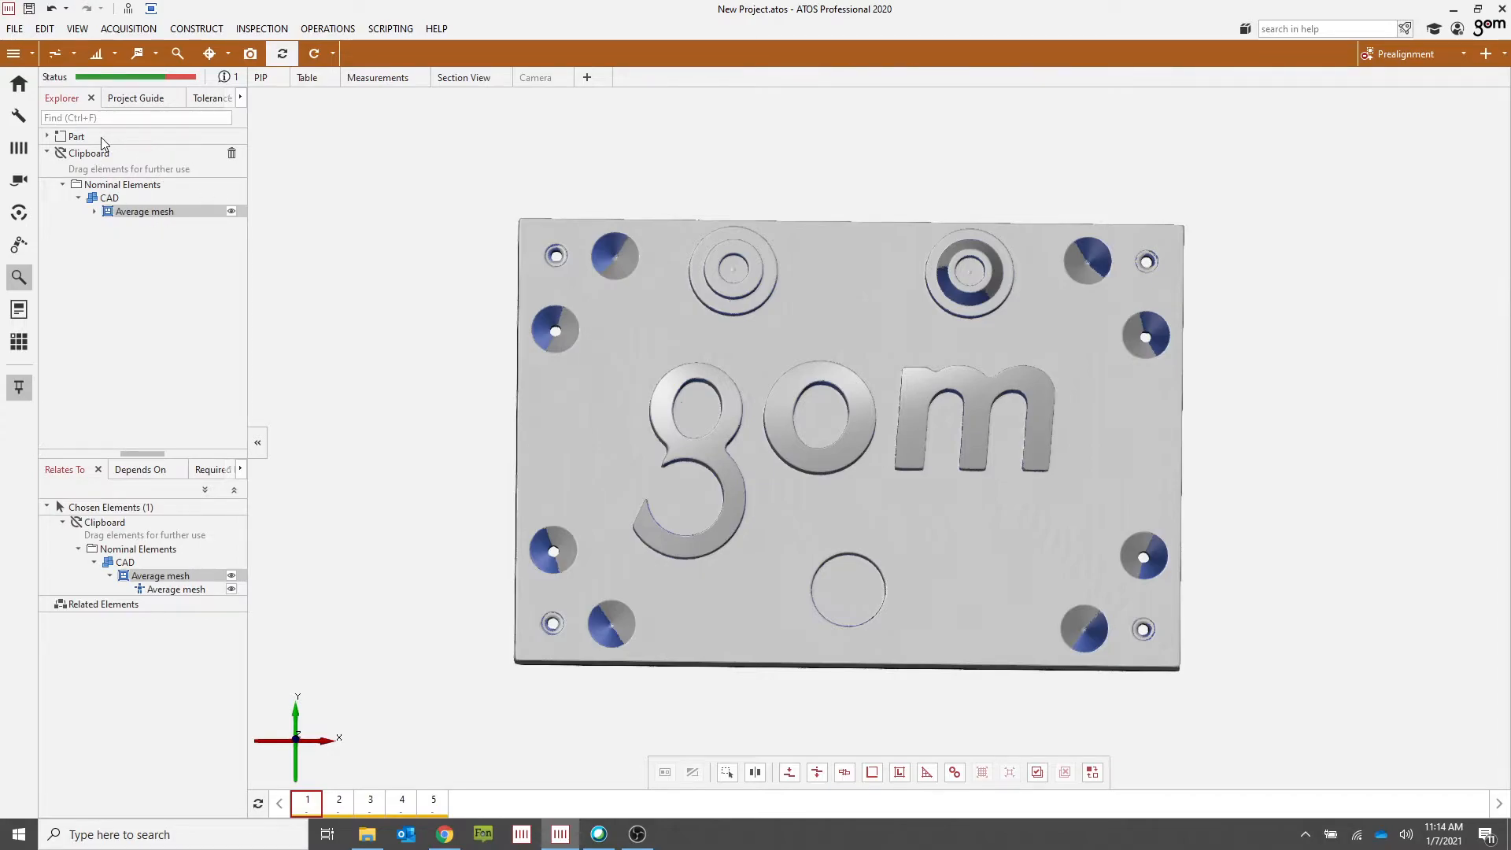
{"action": "left_click_drag", "start_coordinate": [132, 214], "coordinate": [149, 259]}
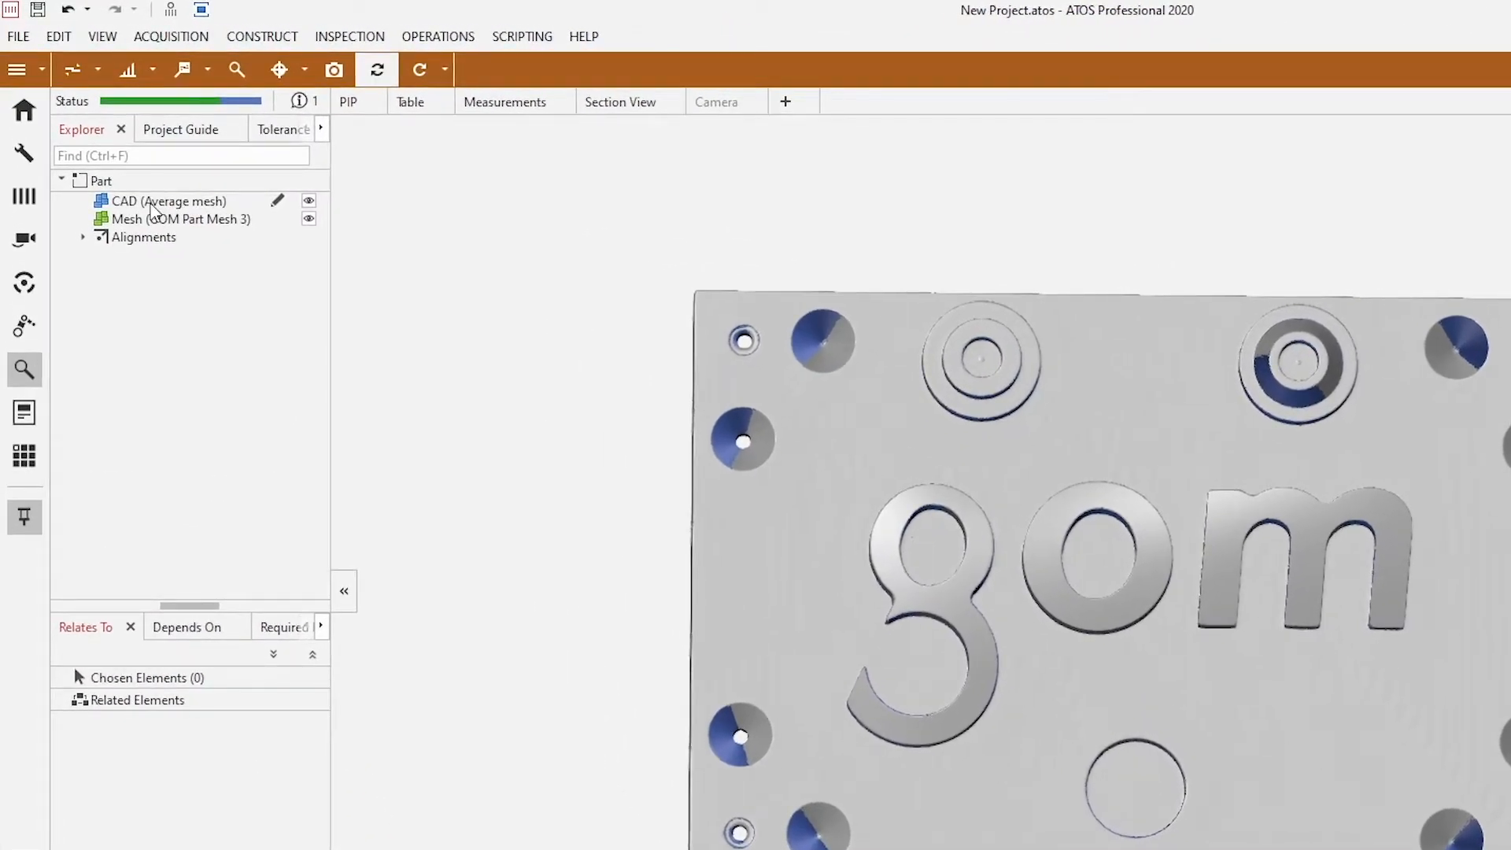
{"action": "left_click", "coordinate": [179, 208]}
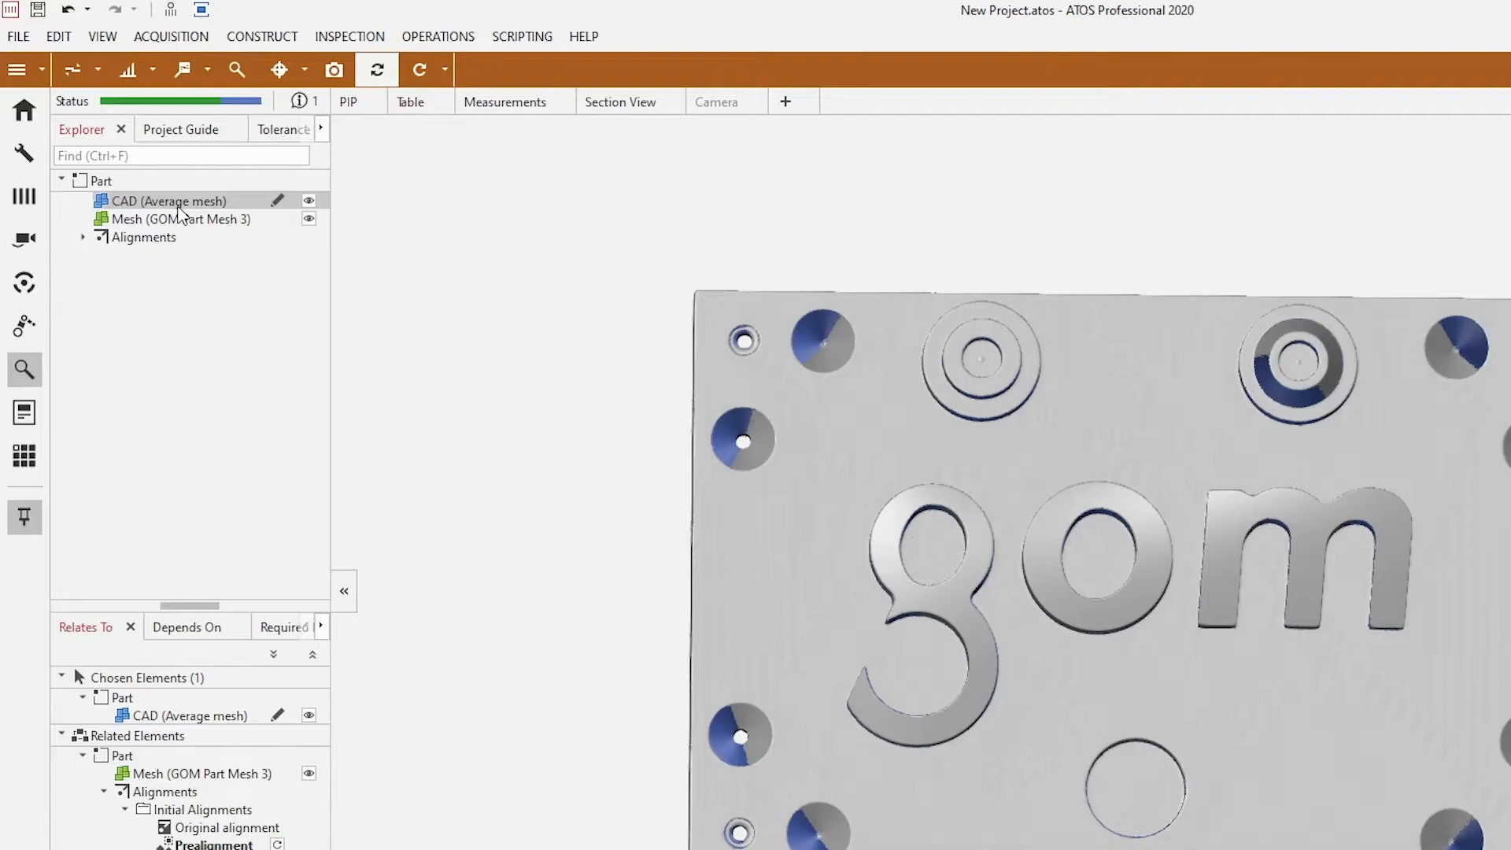
{"action": "left_click", "coordinate": [423, 71]}
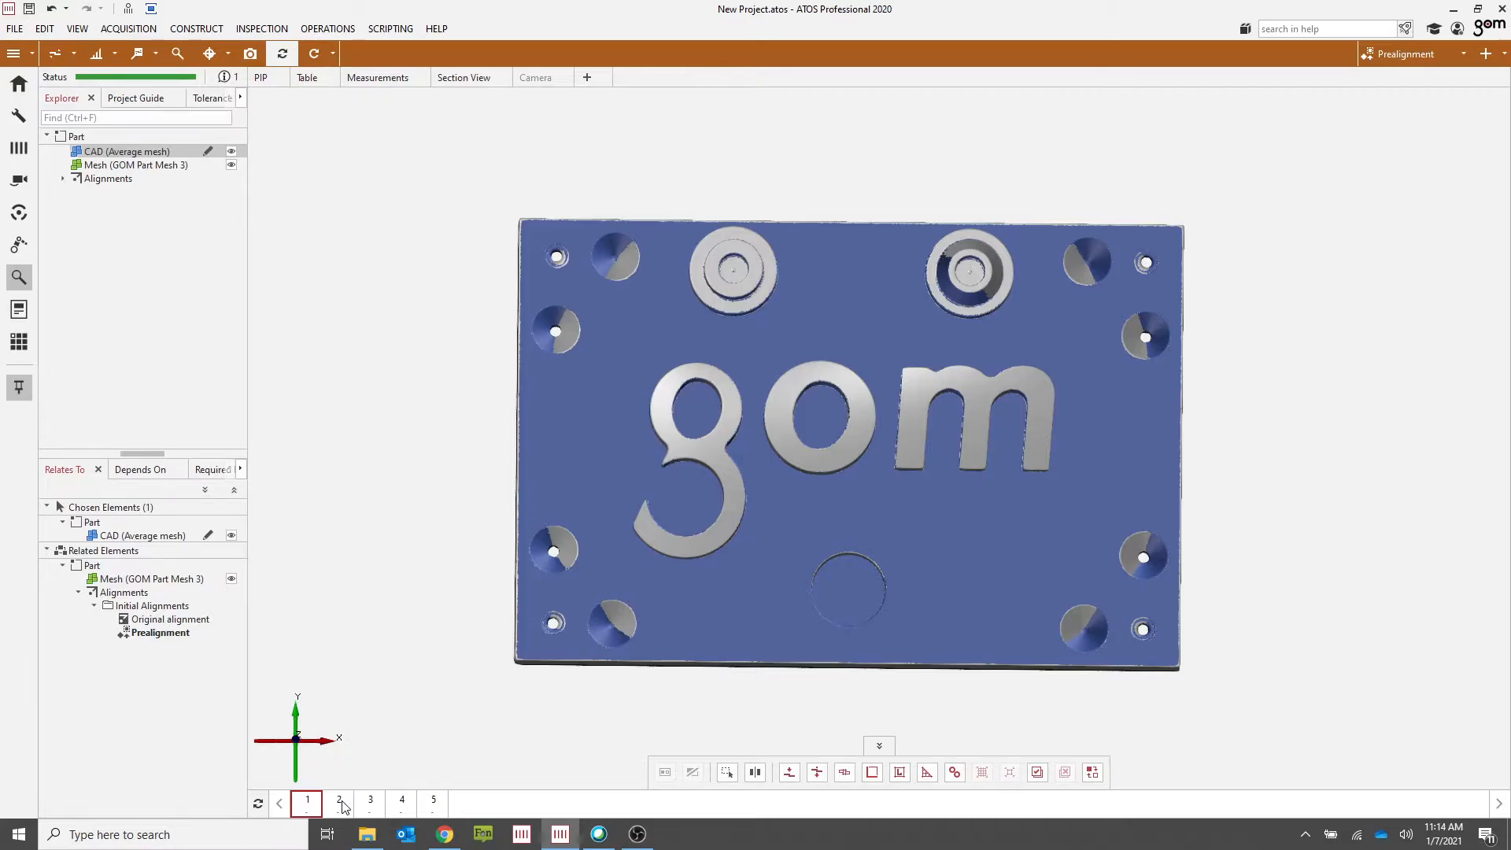
Step: Step through stages 3, 4 and 5 against the average mesh CAD, returning to stage 1
{"action": "left_click", "coordinate": [371, 805]}
{"action": "left_click", "coordinate": [411, 807]}
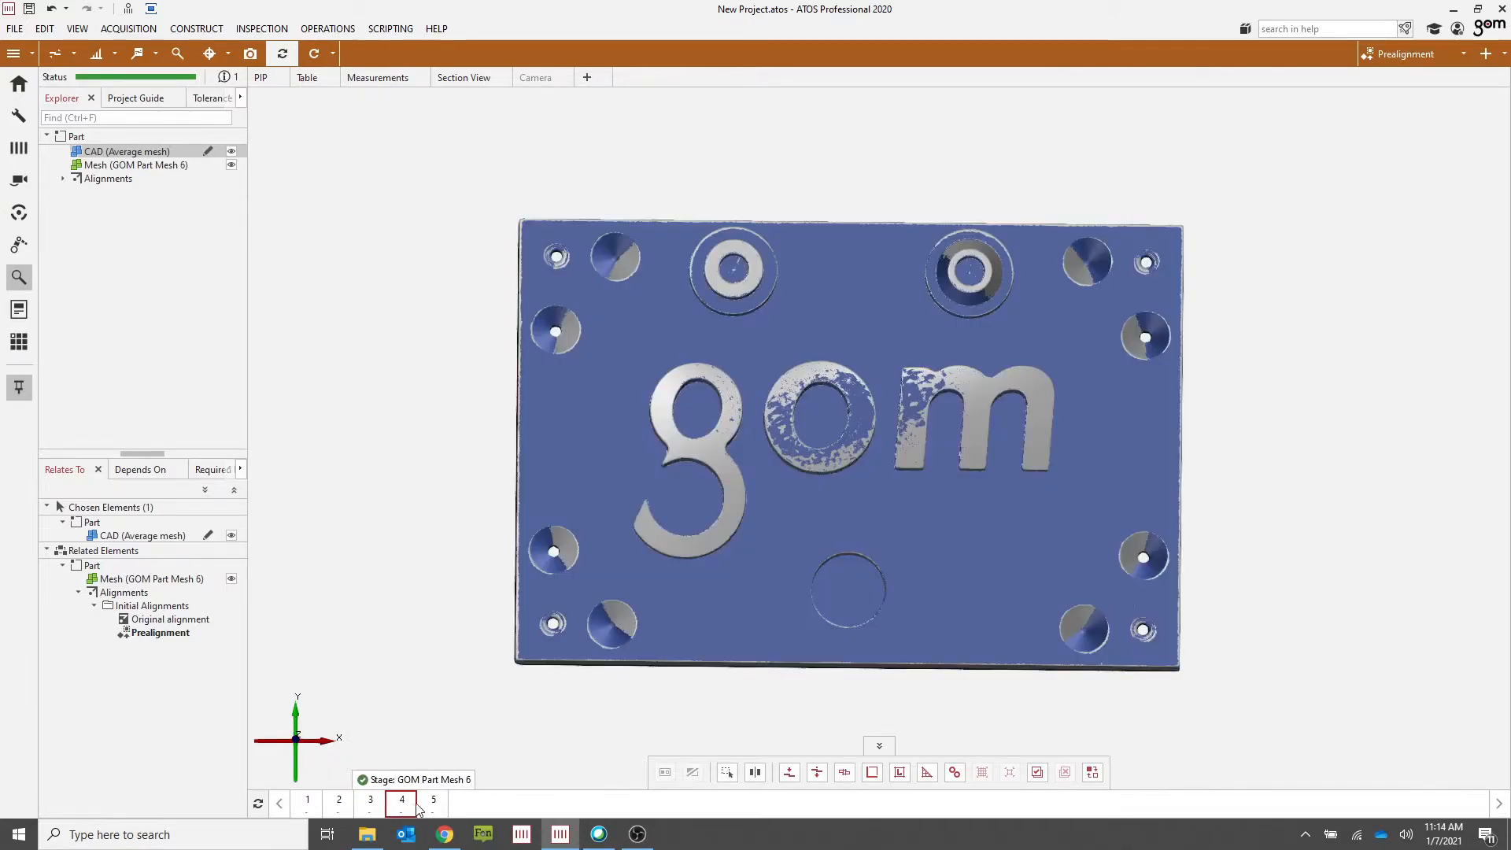
{"action": "left_click", "coordinate": [436, 805]}
{"action": "left_click", "coordinate": [311, 806]}
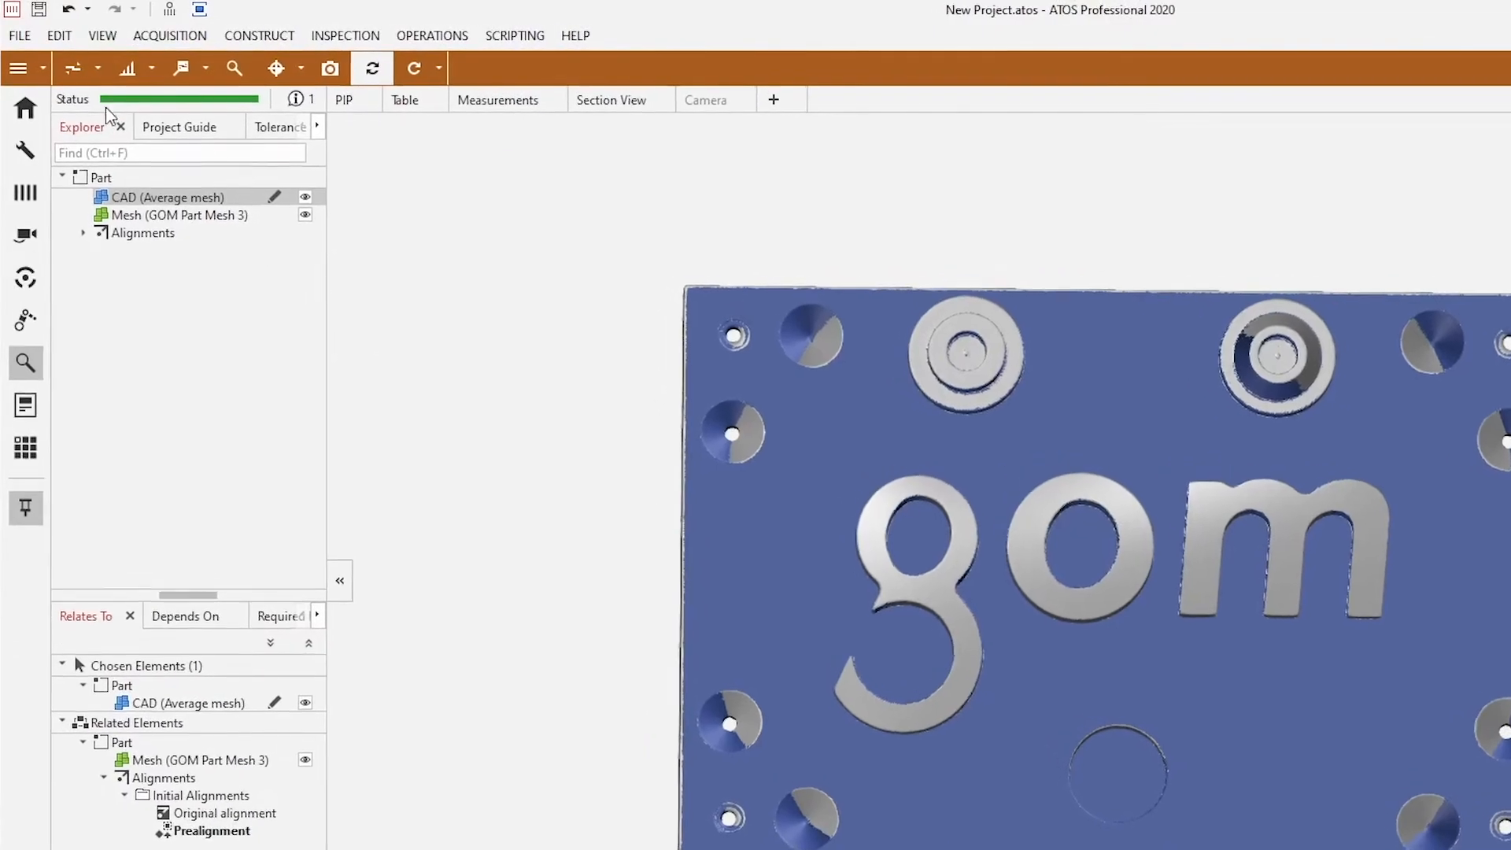
Step: Create a surface comparison on CAD with the default distance and tolerance settings
{"action": "left_click", "coordinate": [98, 68]}
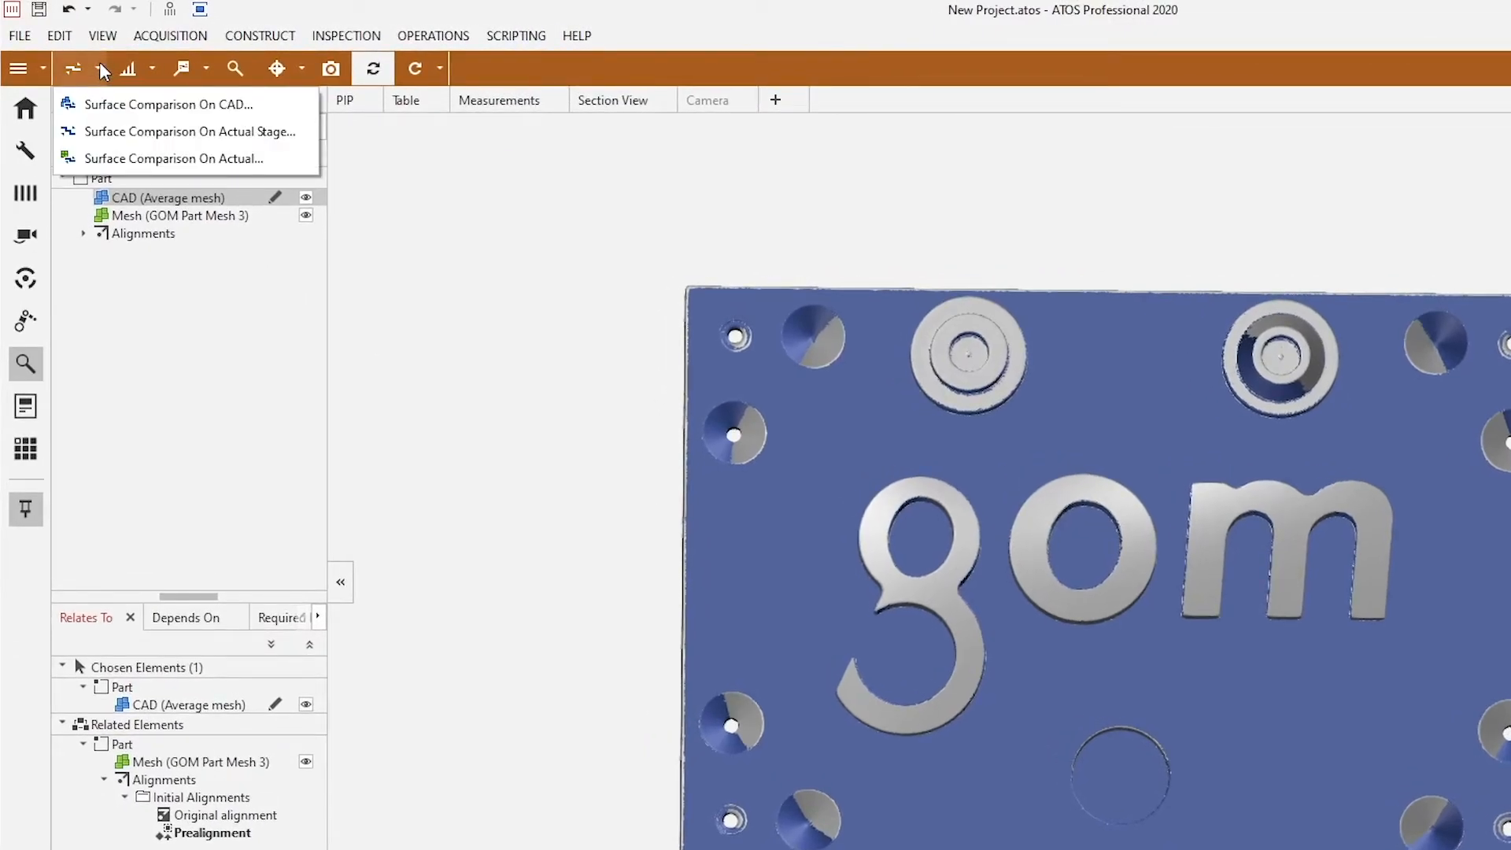
{"action": "left_click", "coordinate": [120, 105]}
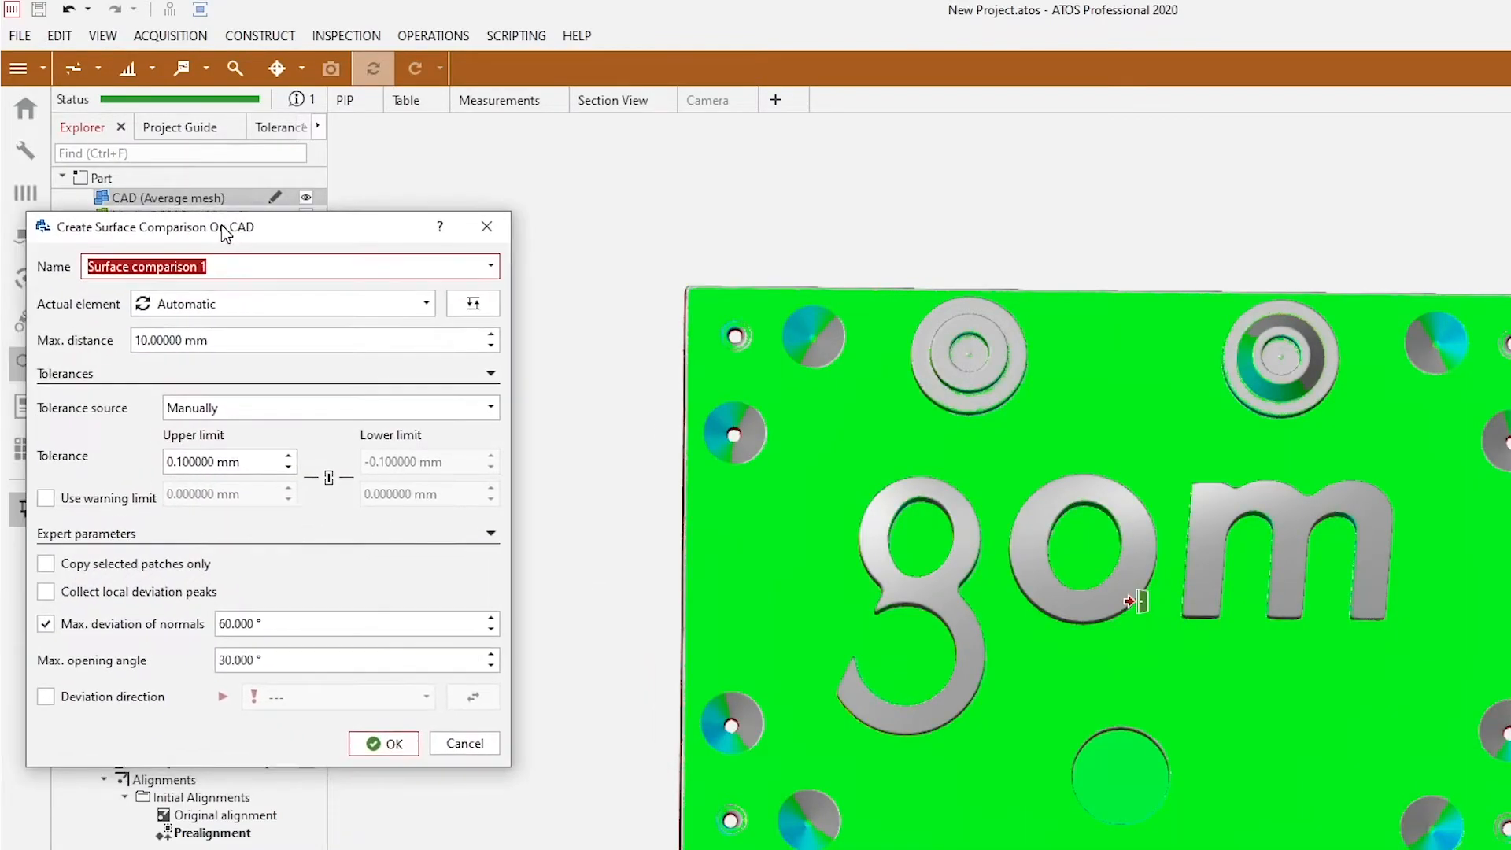
{"action": "left_click_drag", "start_coordinate": [222, 226], "coordinate": [369, 247]}
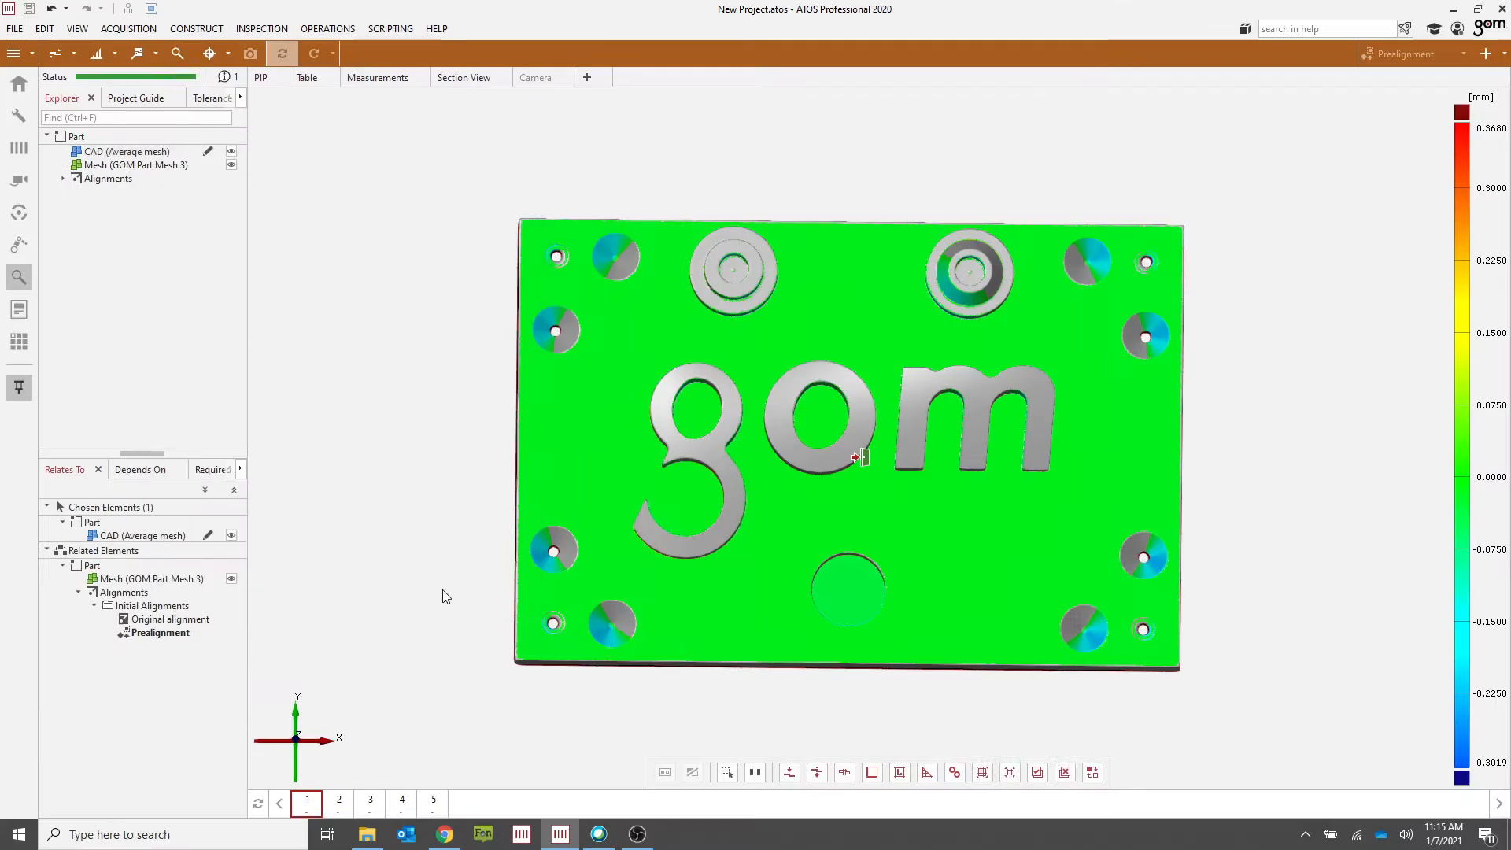
Step: Set the colour legend's upper limit to 0.05 mm
{"action": "left_click", "coordinate": [574, 775]}
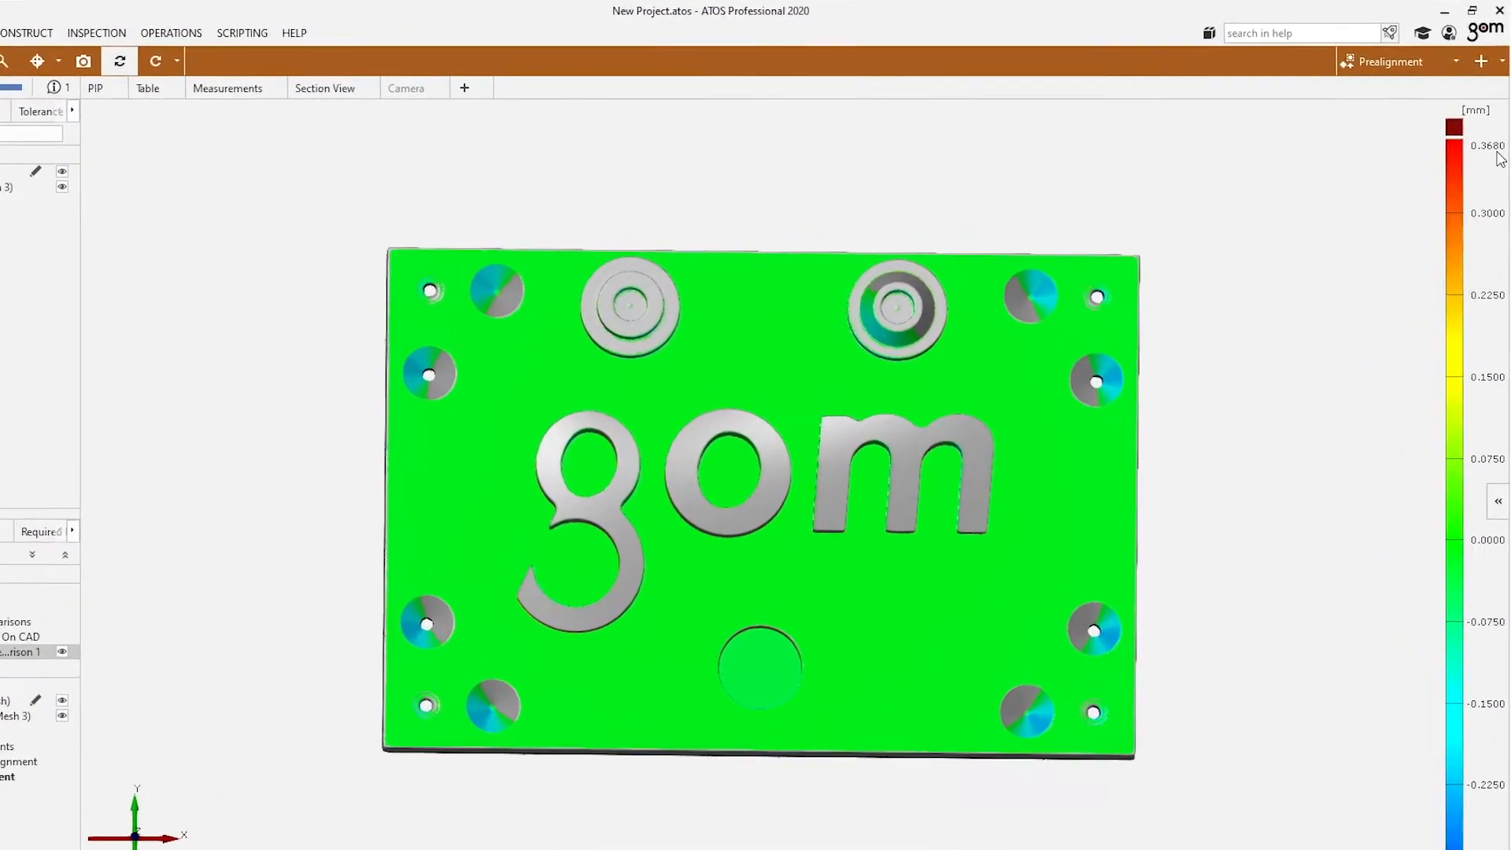
{"action": "left_click", "coordinate": [1498, 133]}
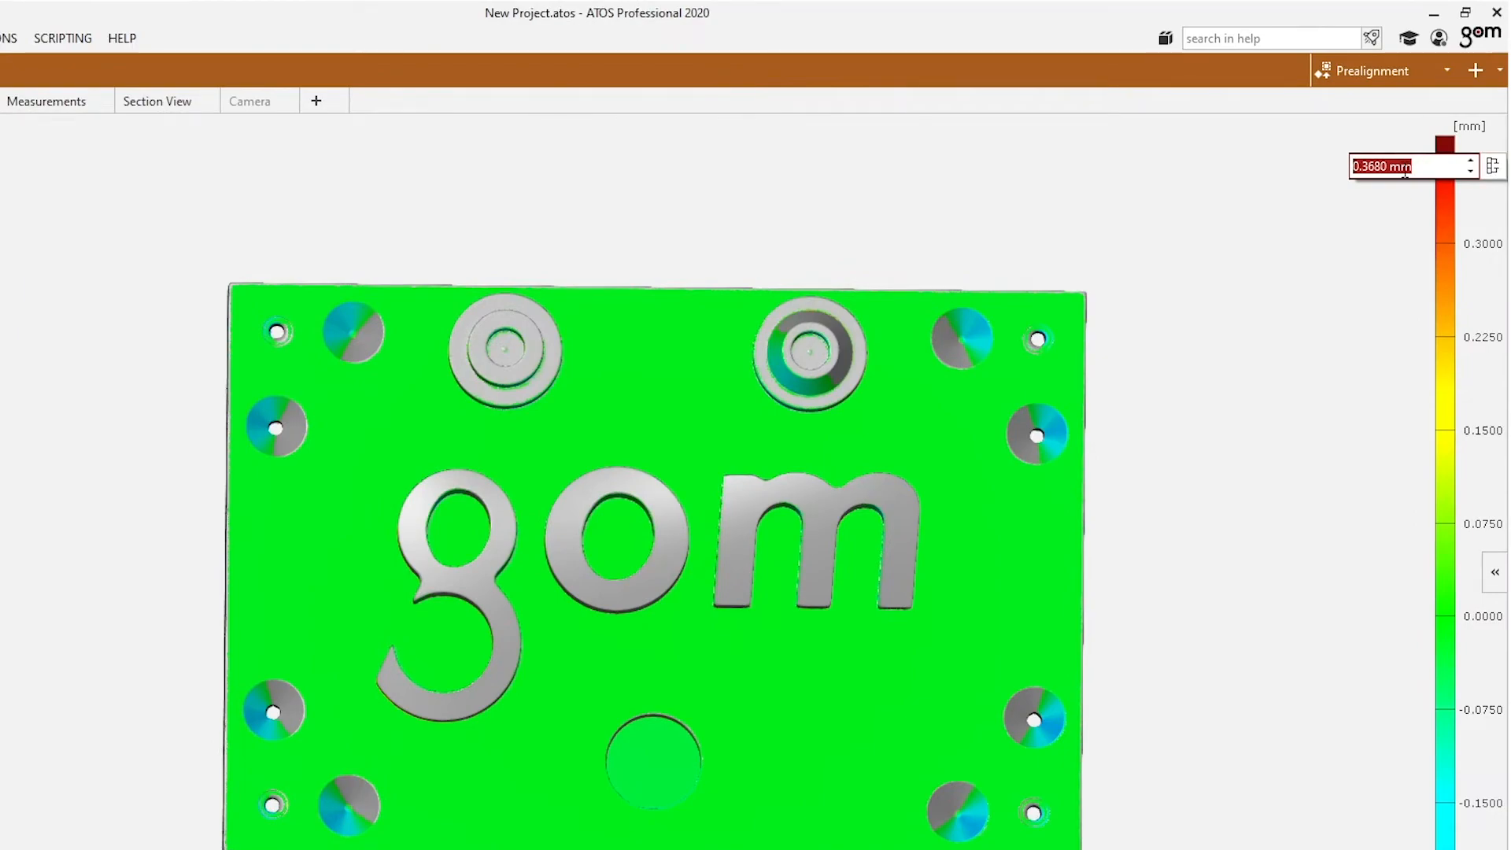
{"action": "type", "text": ".05"}
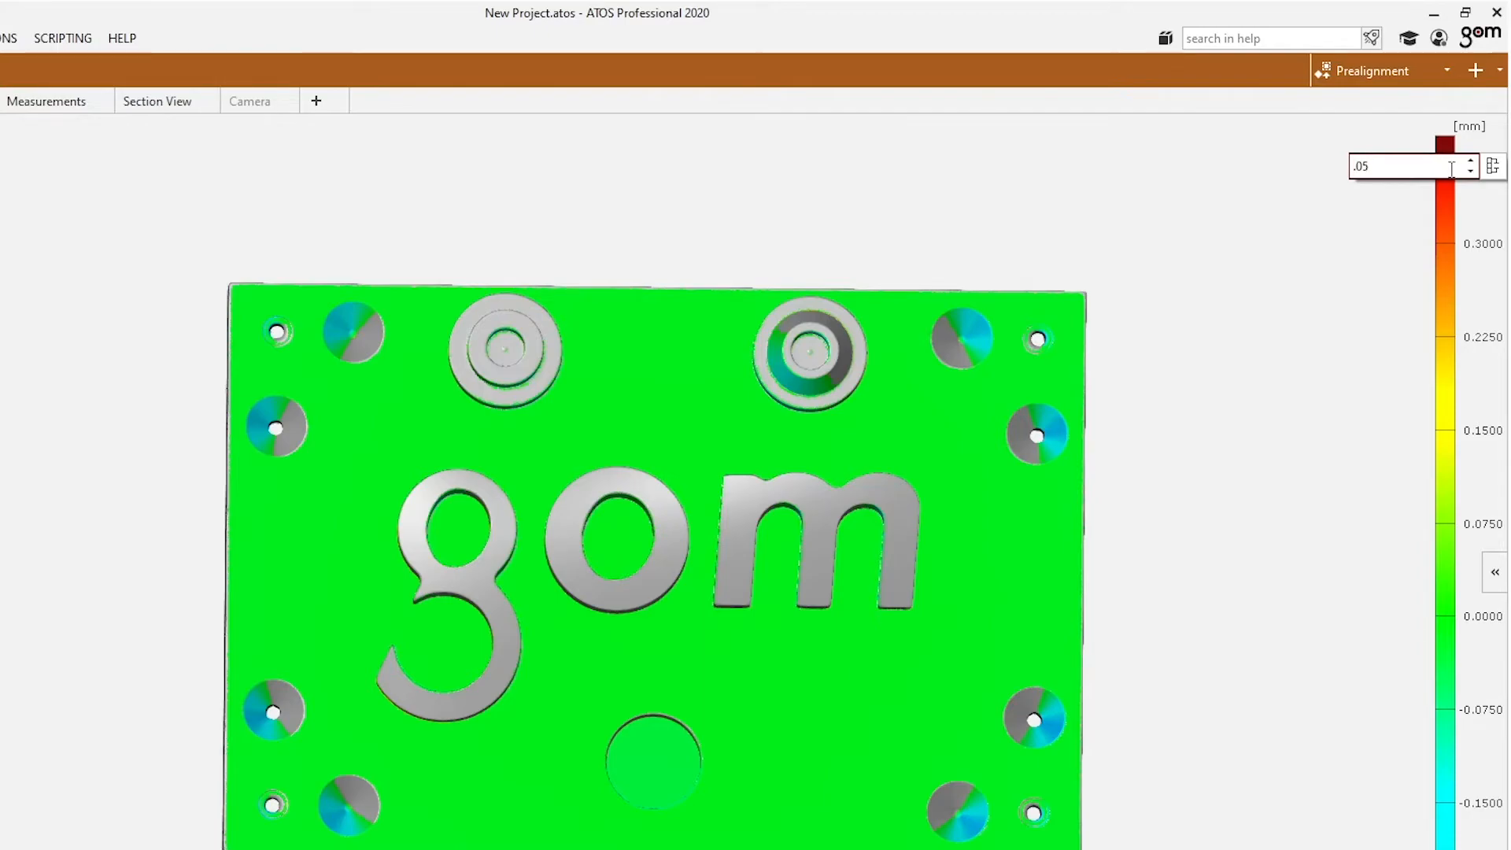
{"action": "key", "text": "Return"}
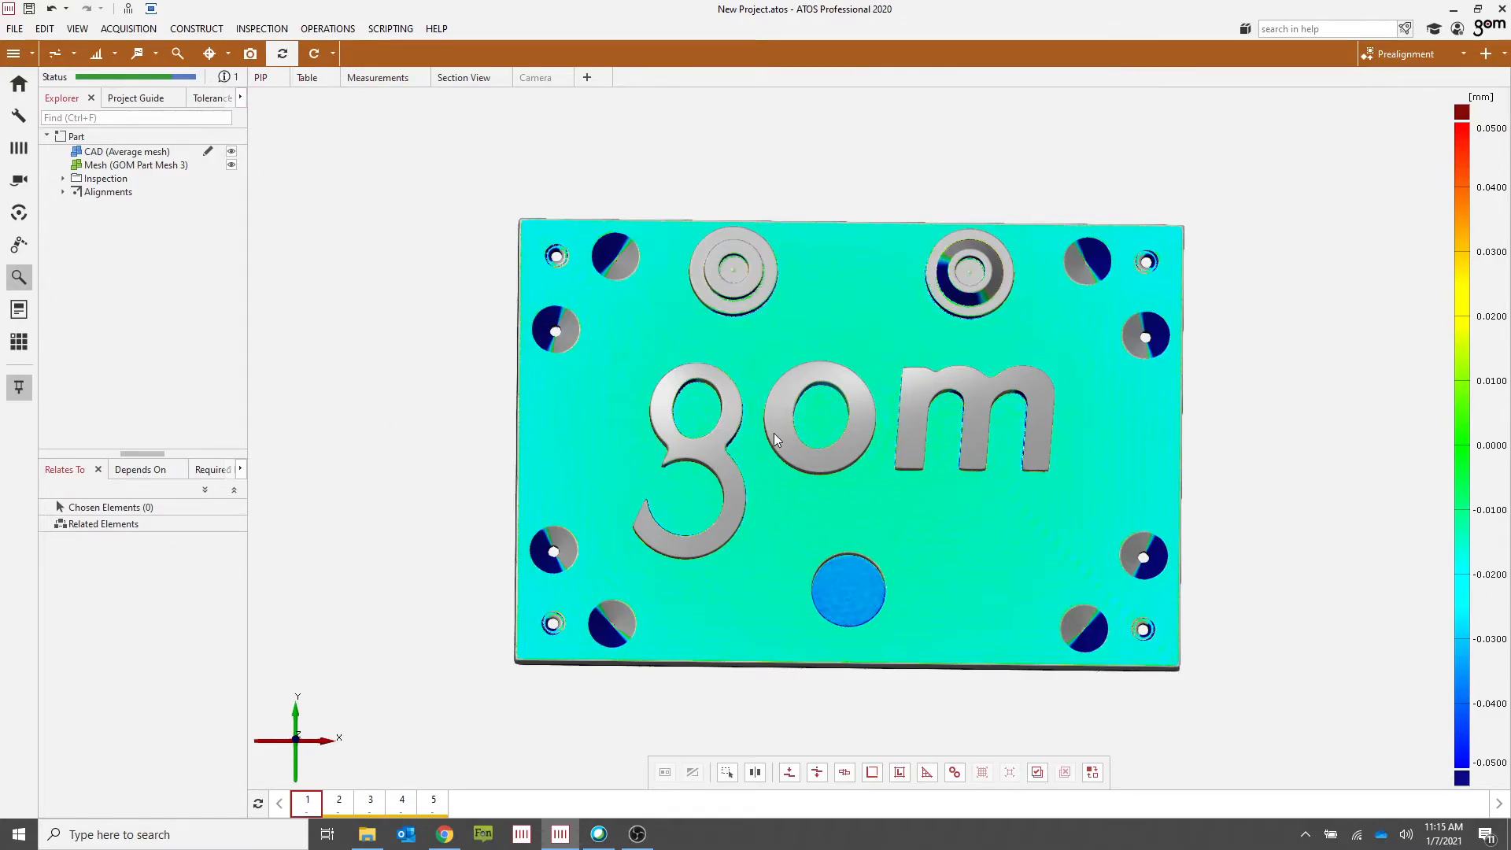
Step: Show only the surface comparison on the part and recalculate the view
{"action": "left_click", "coordinate": [644, 338]}
{"action": "double_click", "coordinate": [644, 337]}
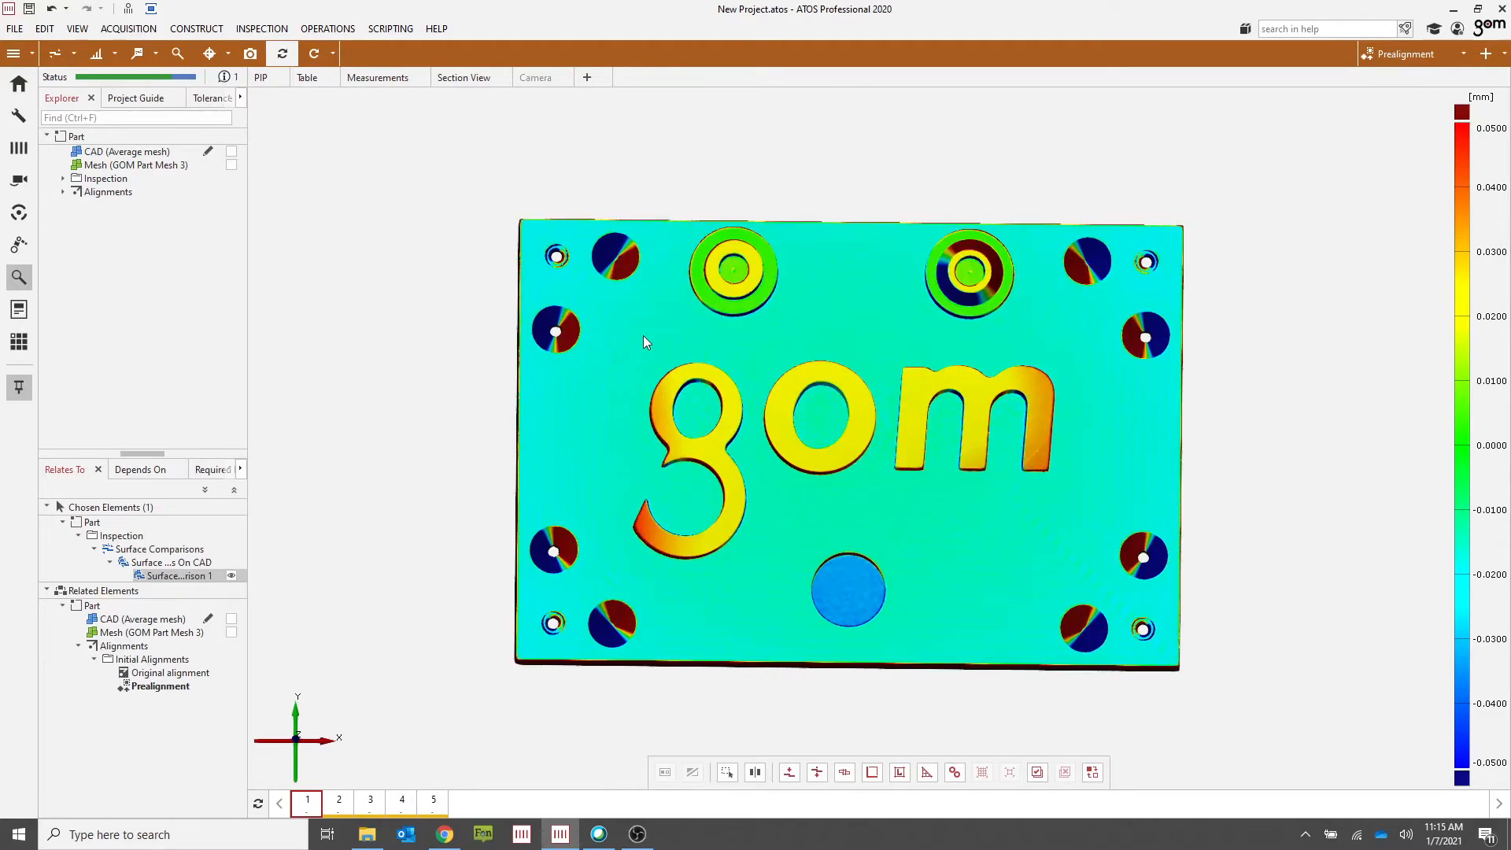
{"action": "right_click_drag", "start_coordinate": [847, 511], "coordinate": [772, 494]}
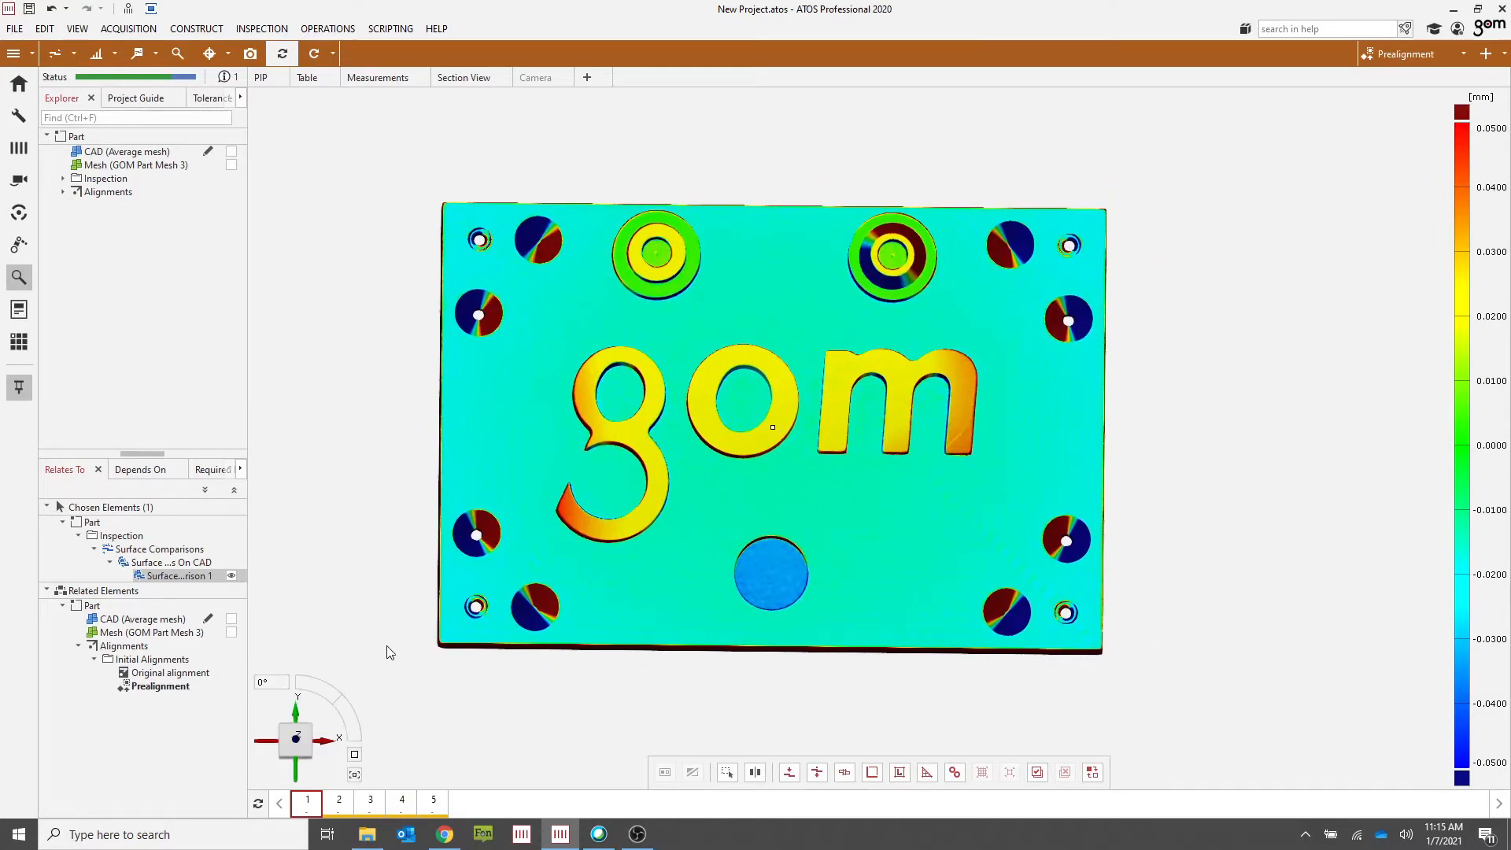
{"action": "left_click", "coordinate": [308, 53]}
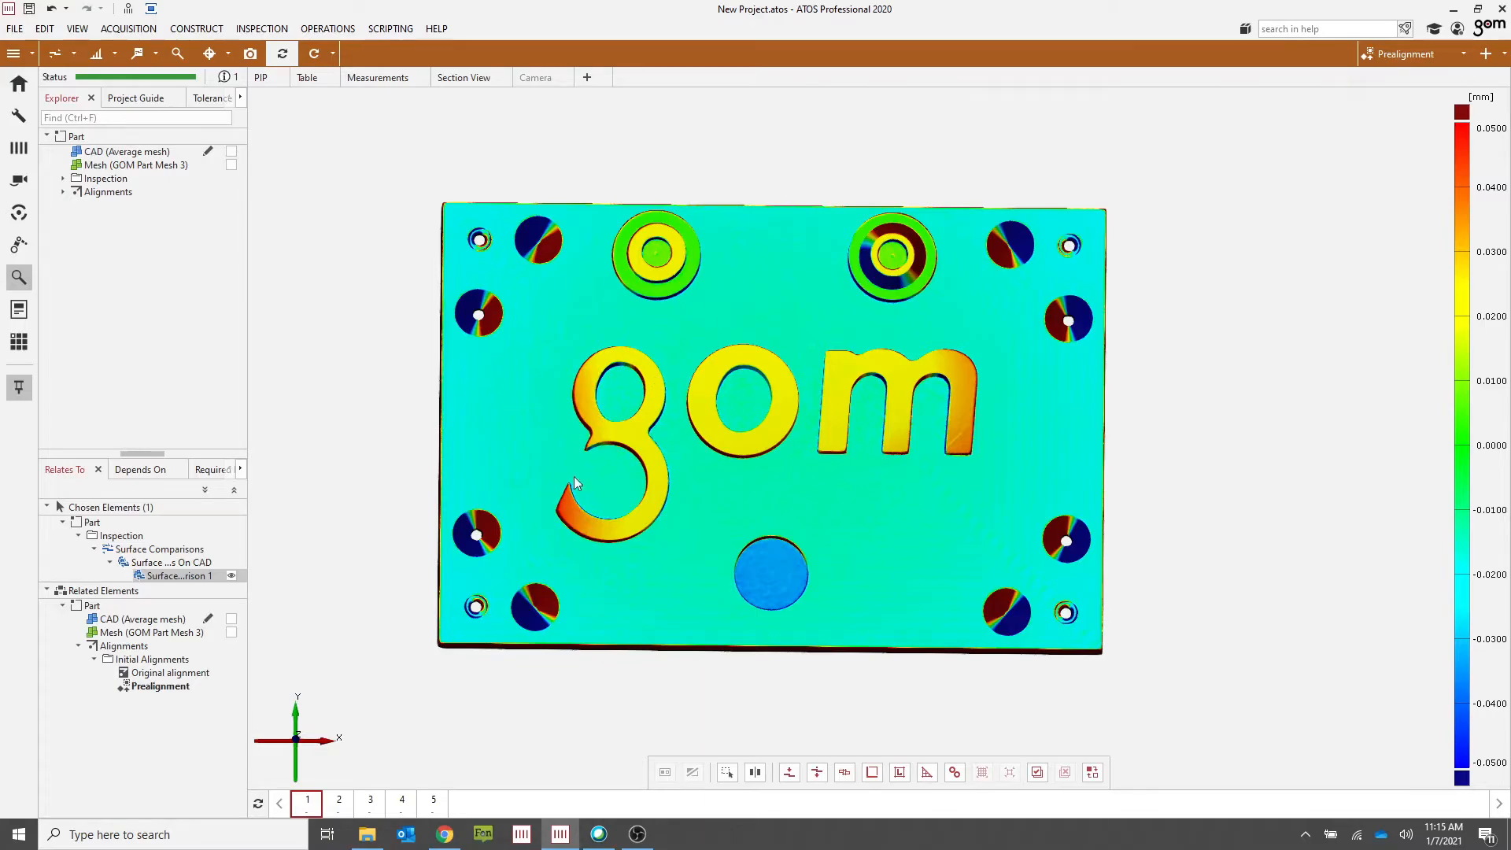
Step: Step through stages 2 to 5 to compare each stage's surface deviations, ending on stage 1
{"action": "left_click", "coordinate": [340, 801]}
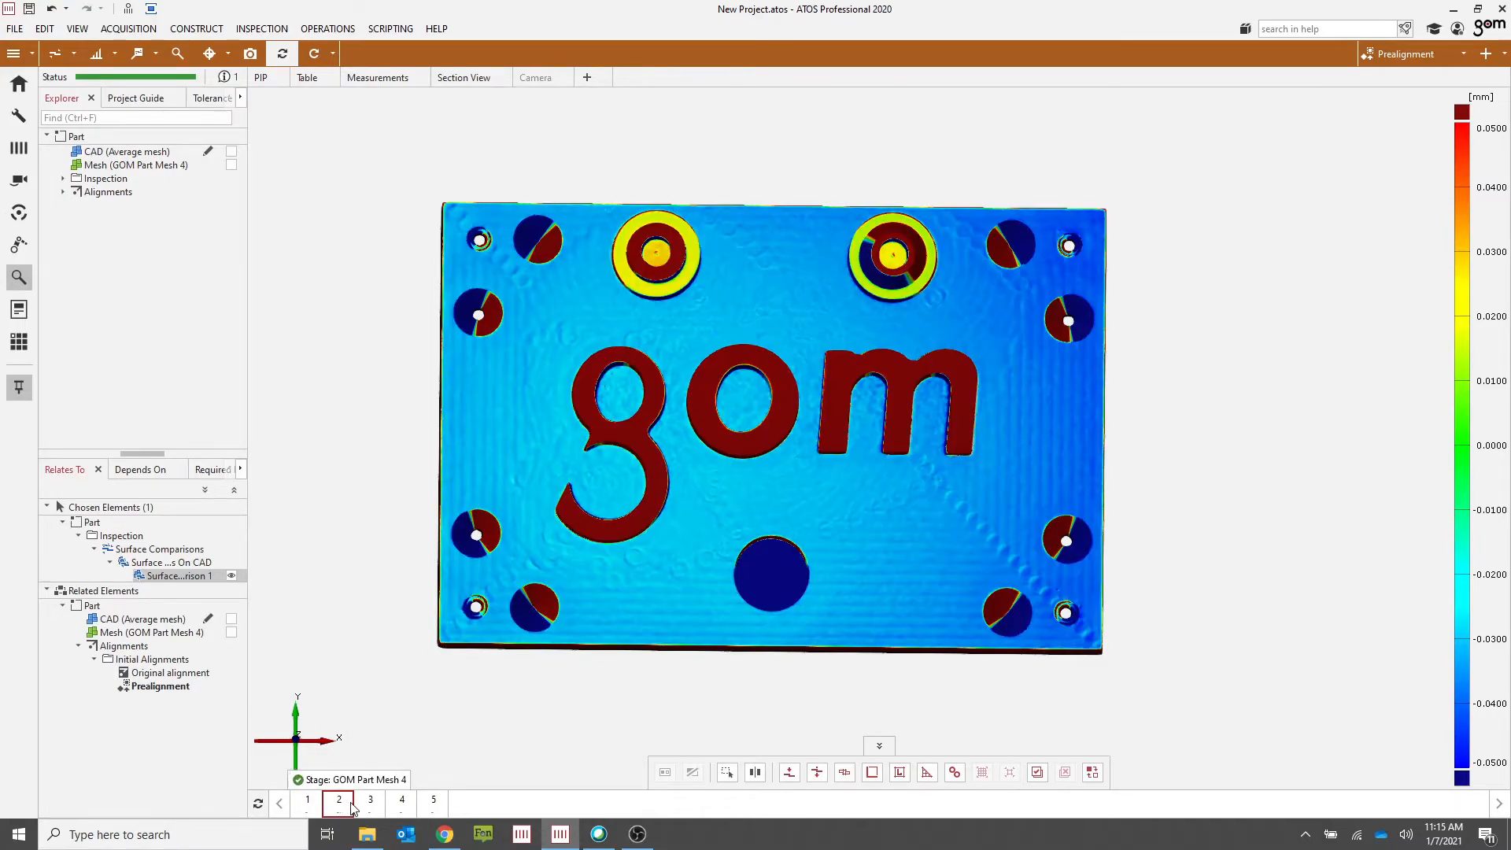
{"action": "left_click", "coordinate": [372, 803]}
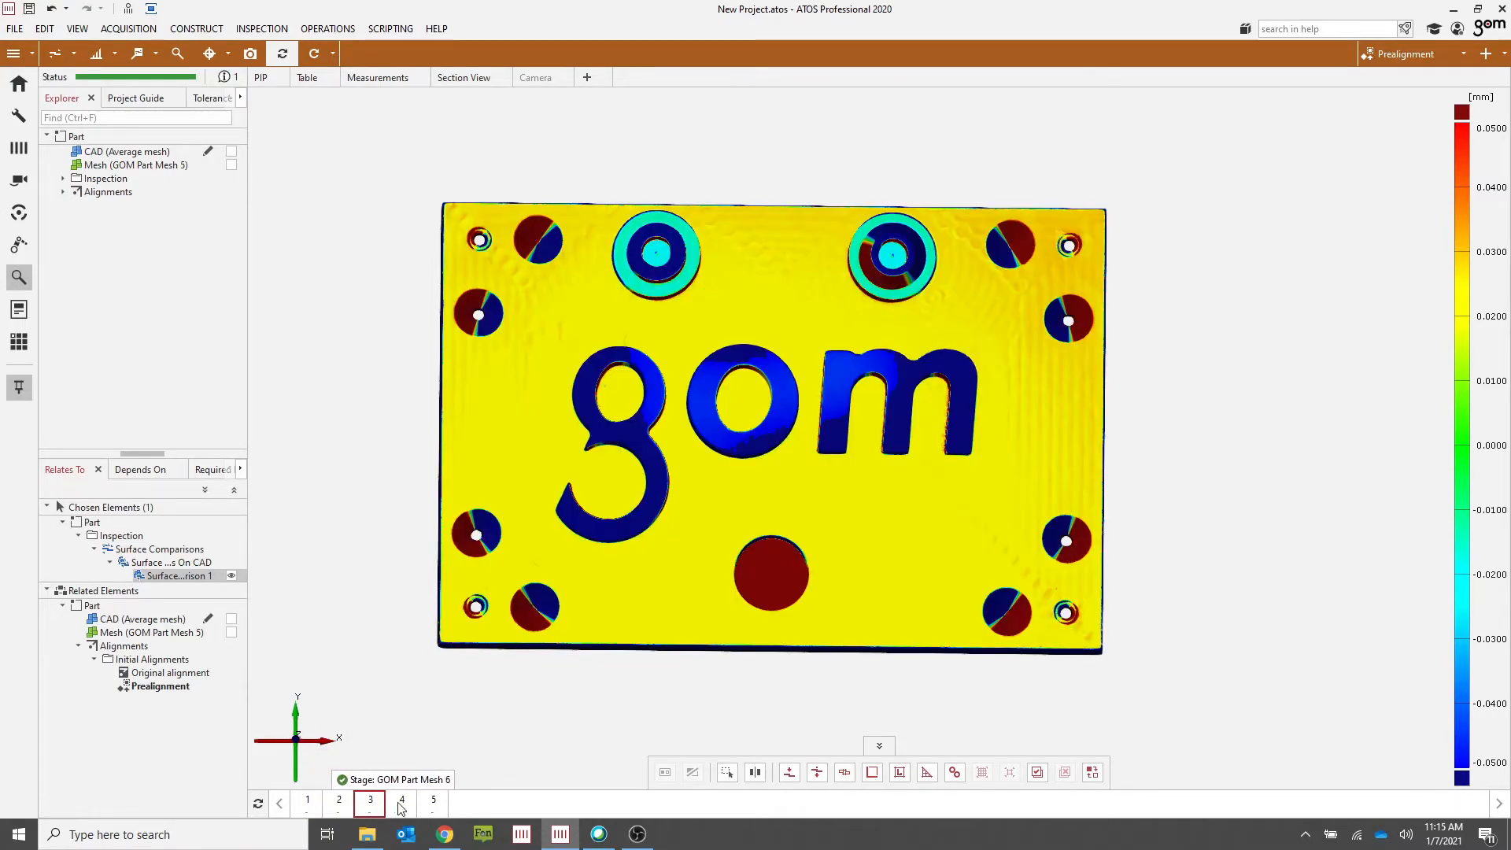
{"action": "left_click", "coordinate": [405, 803]}
{"action": "left_click", "coordinate": [435, 804]}
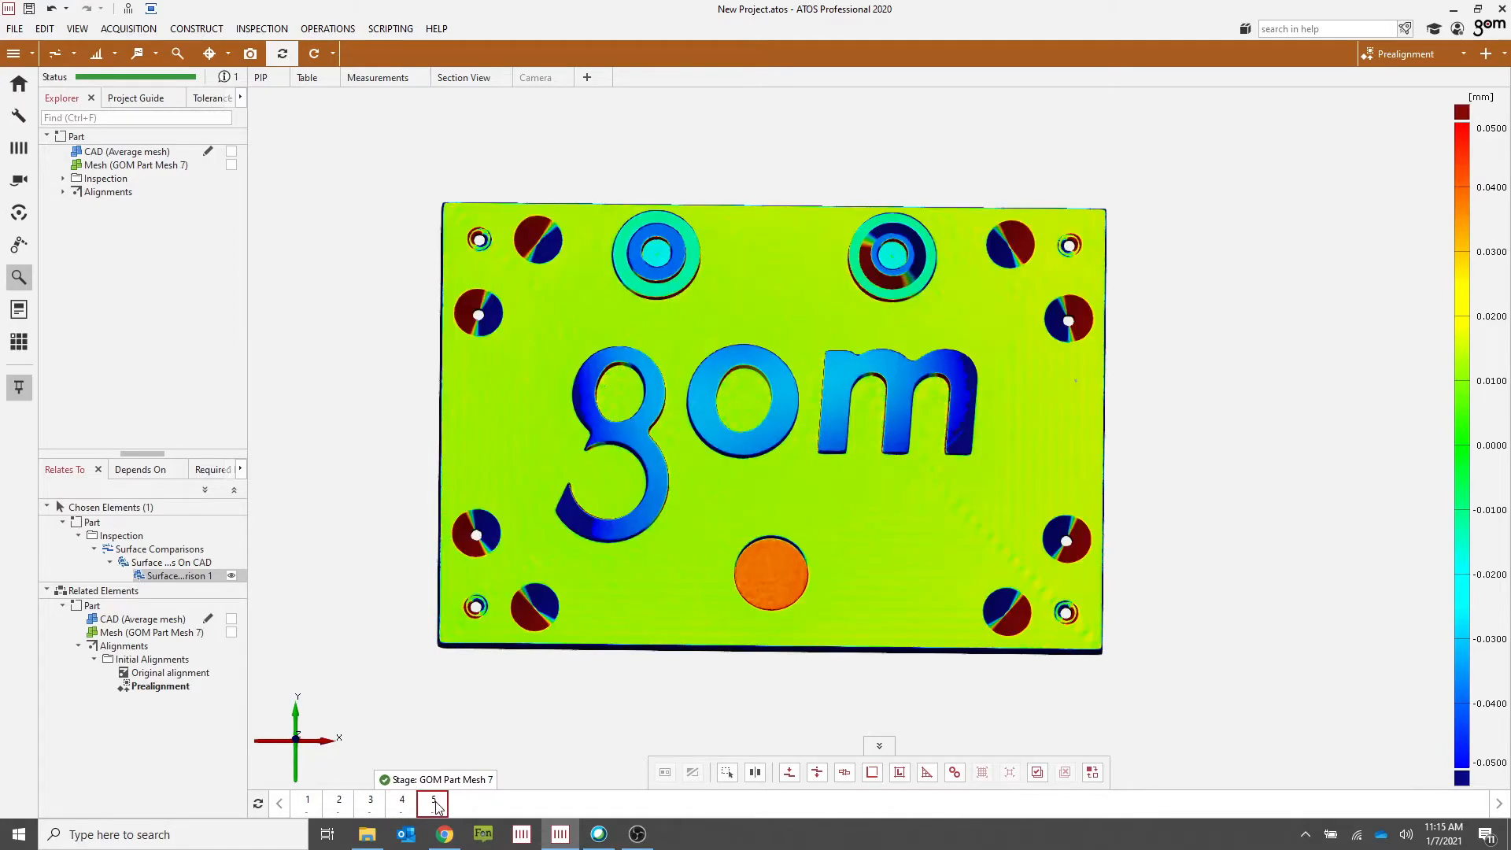
{"action": "left_click", "coordinate": [307, 802]}
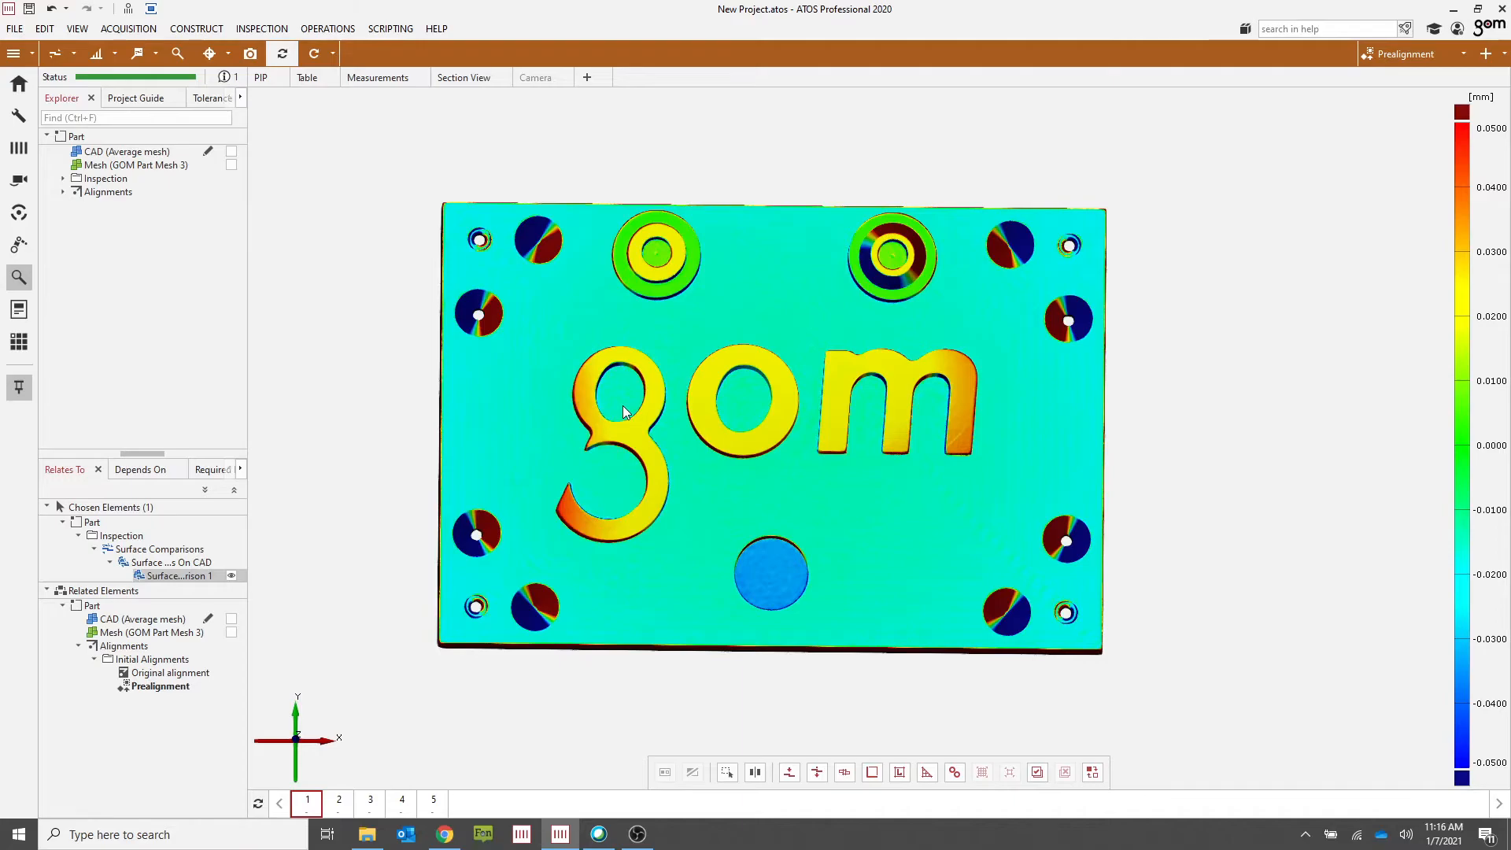
{"action": "left_click", "coordinate": [371, 803]}
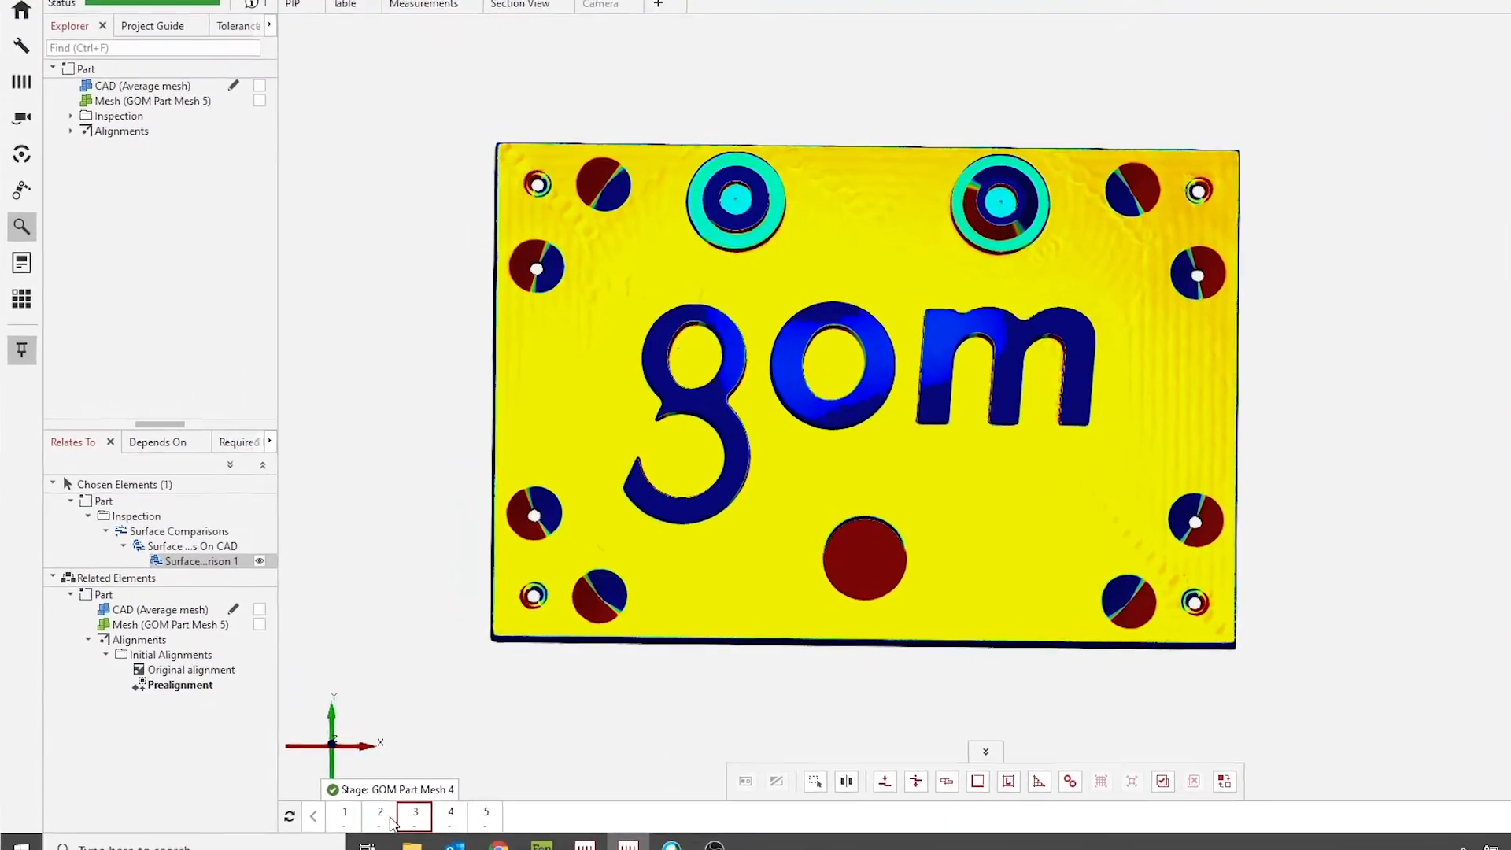
{"action": "left_click", "coordinate": [344, 815]}
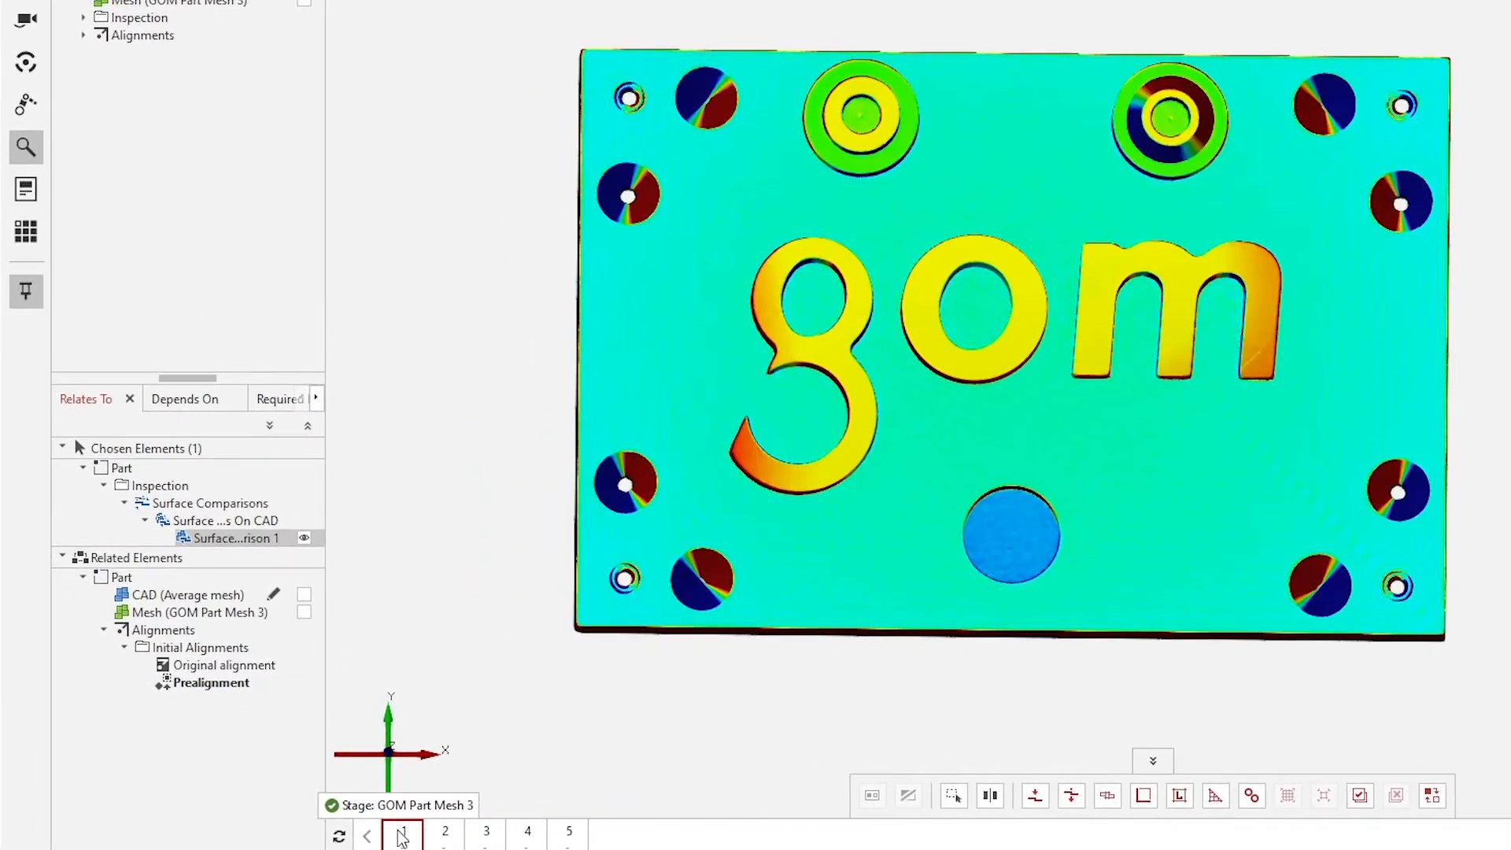
Step: Open the Manage Stages dialog
{"action": "right_click", "coordinate": [402, 836]}
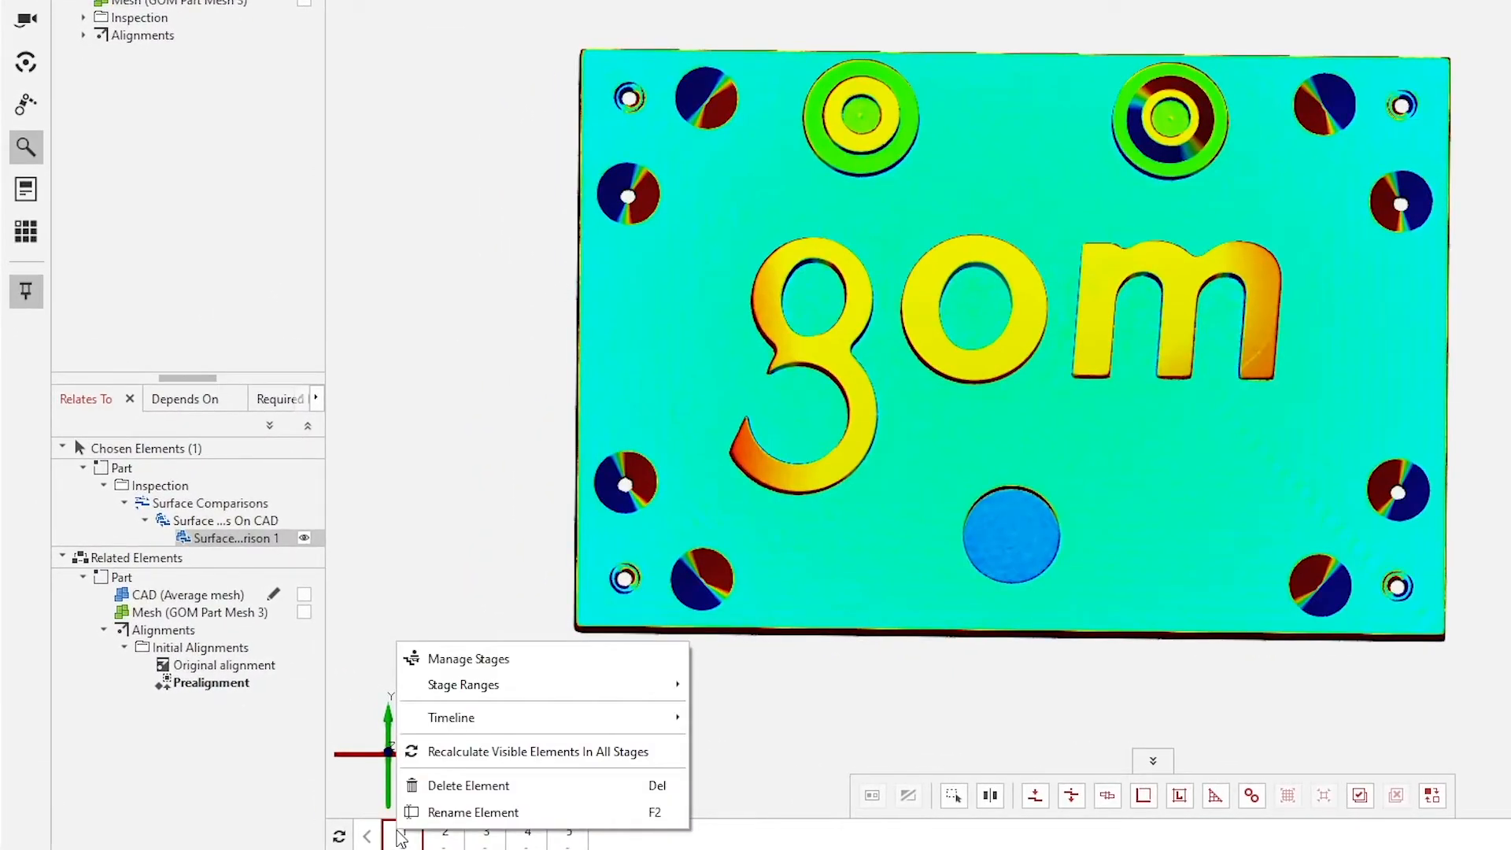
{"action": "left_click", "coordinate": [500, 661]}
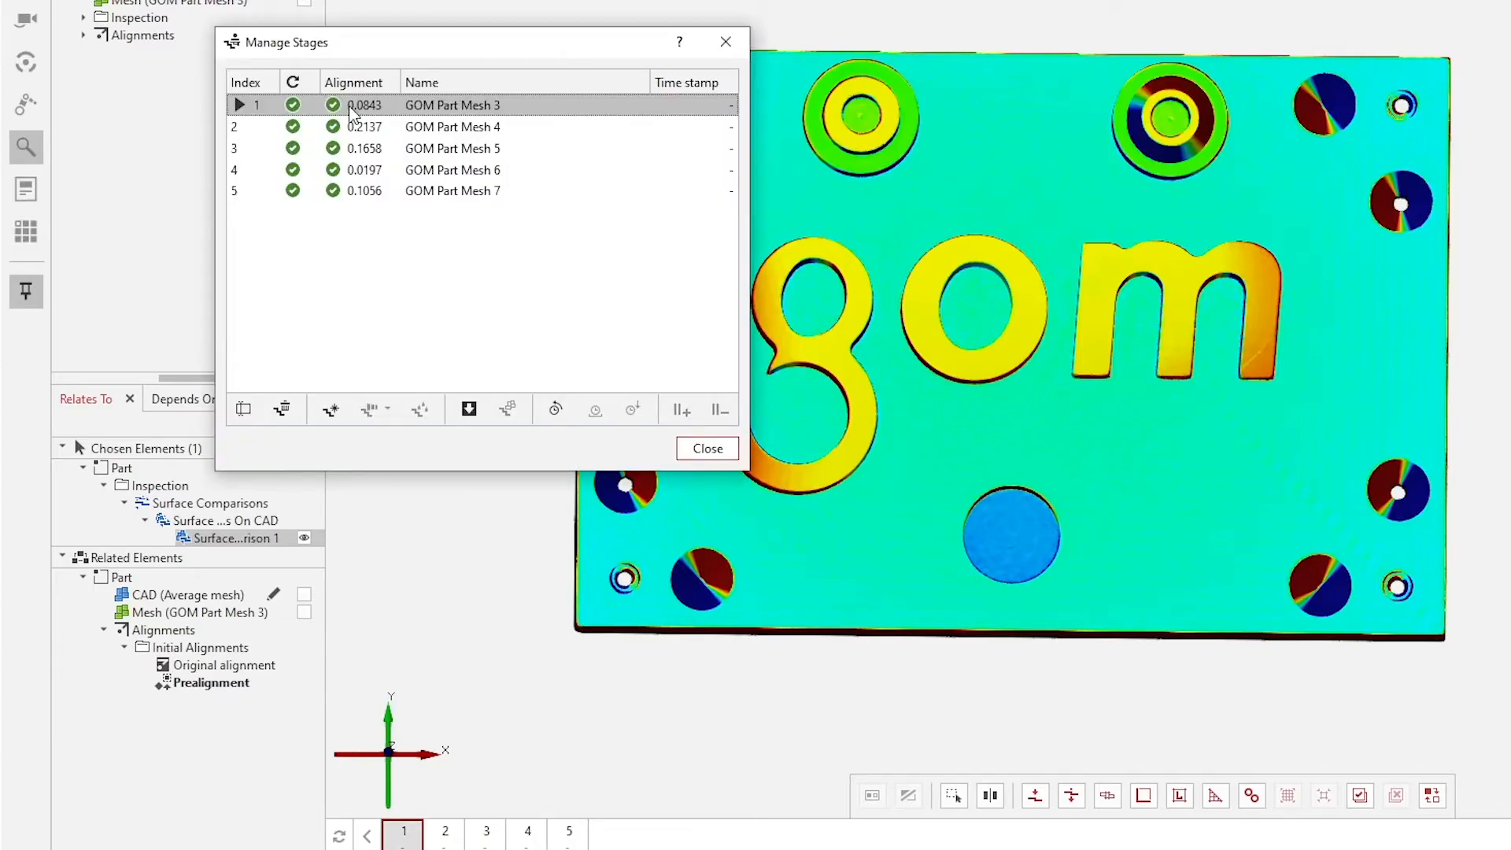
Step: Set stage 1 as the reference stage in Manage Stages and close the dialog
{"action": "left_click", "coordinate": [472, 410]}
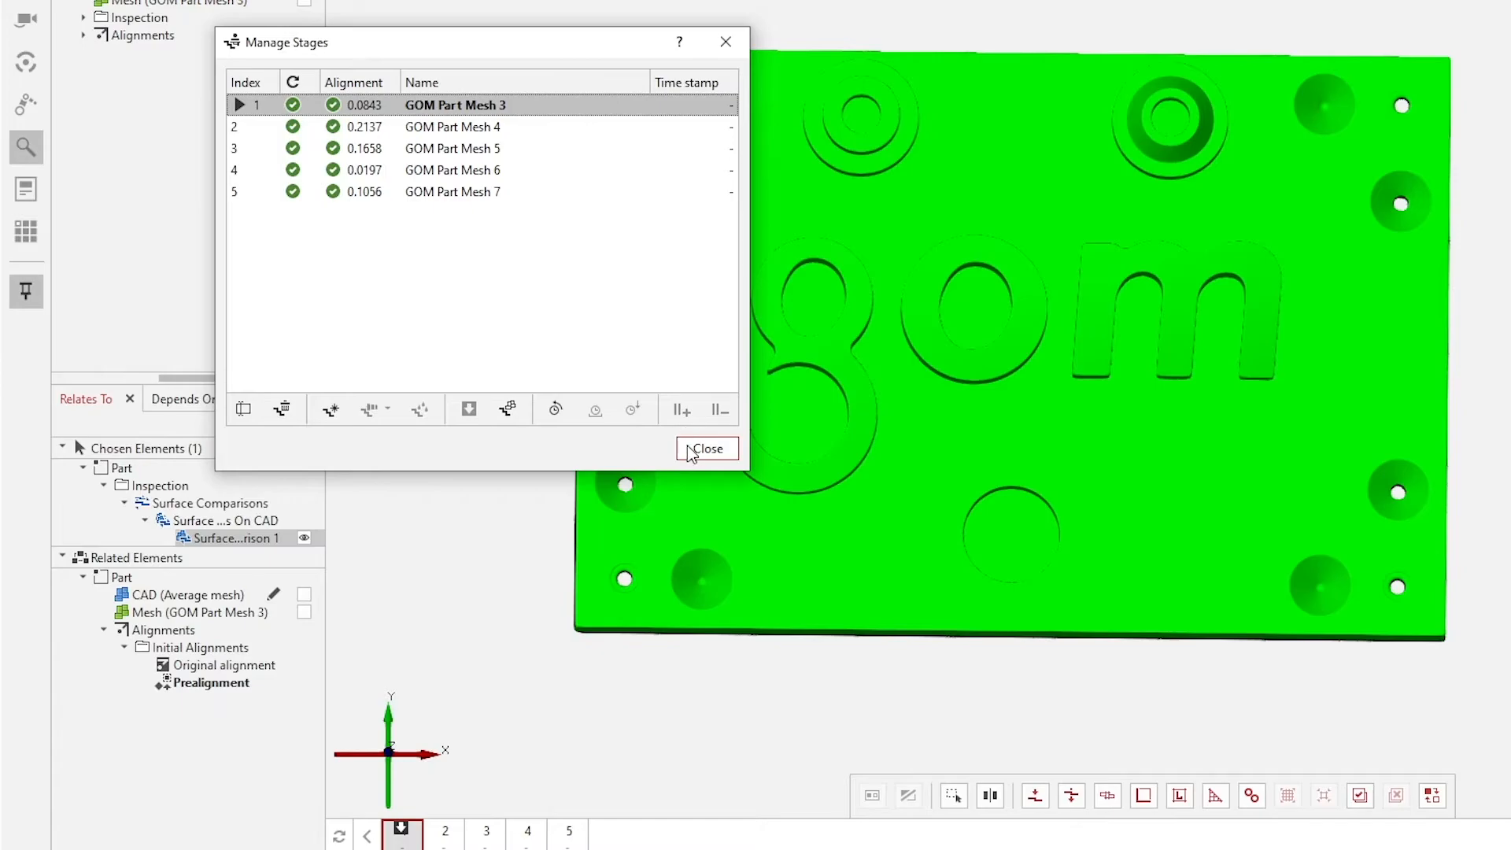
{"action": "left_click", "coordinate": [706, 449]}
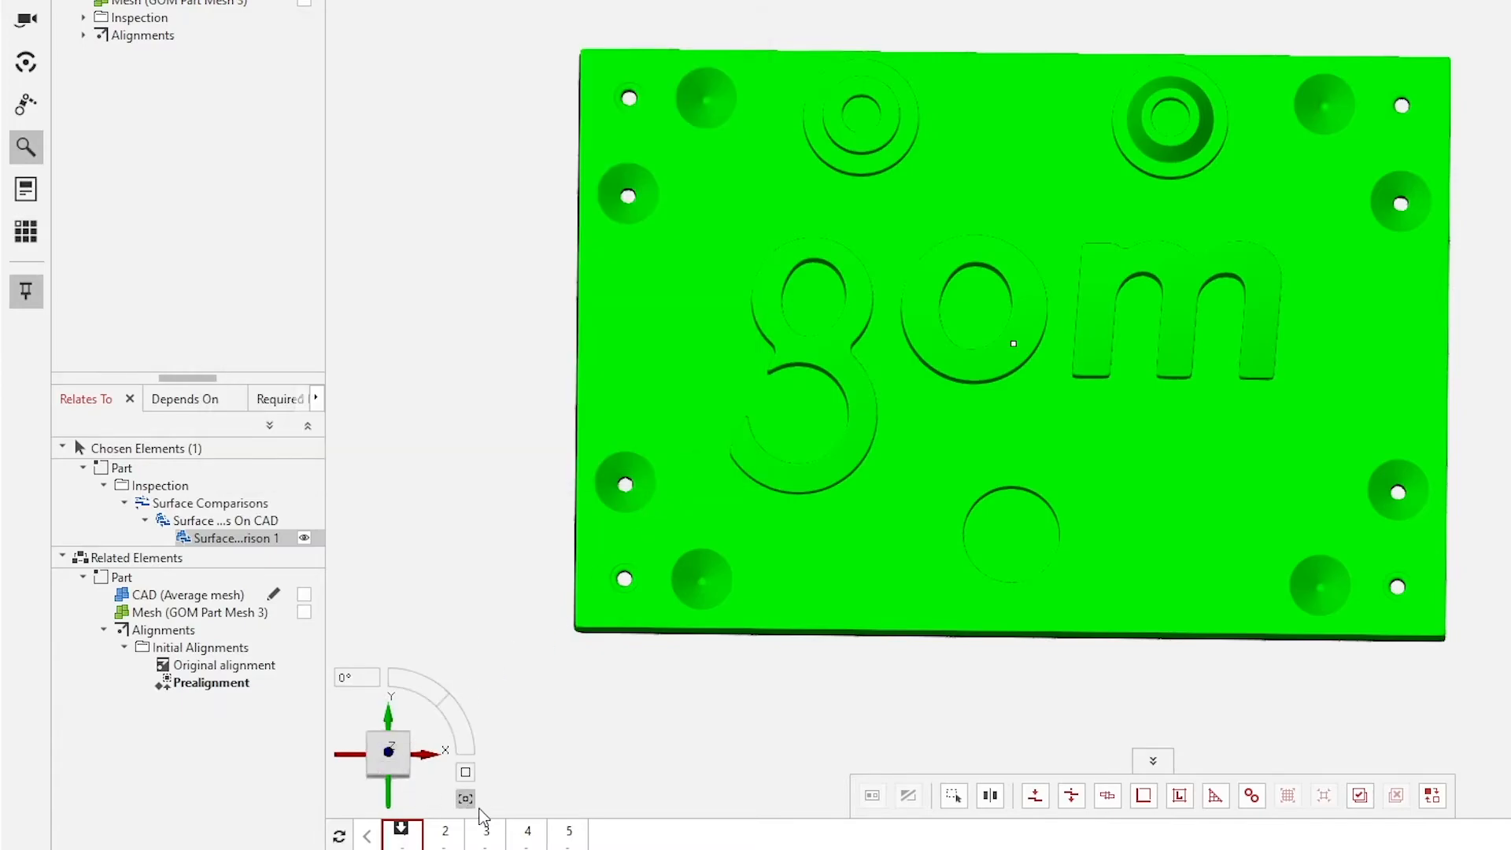
Step: Step through stages 2 to 5 and back to stage 1 to compare their deviations
{"action": "left_click", "coordinate": [445, 834]}
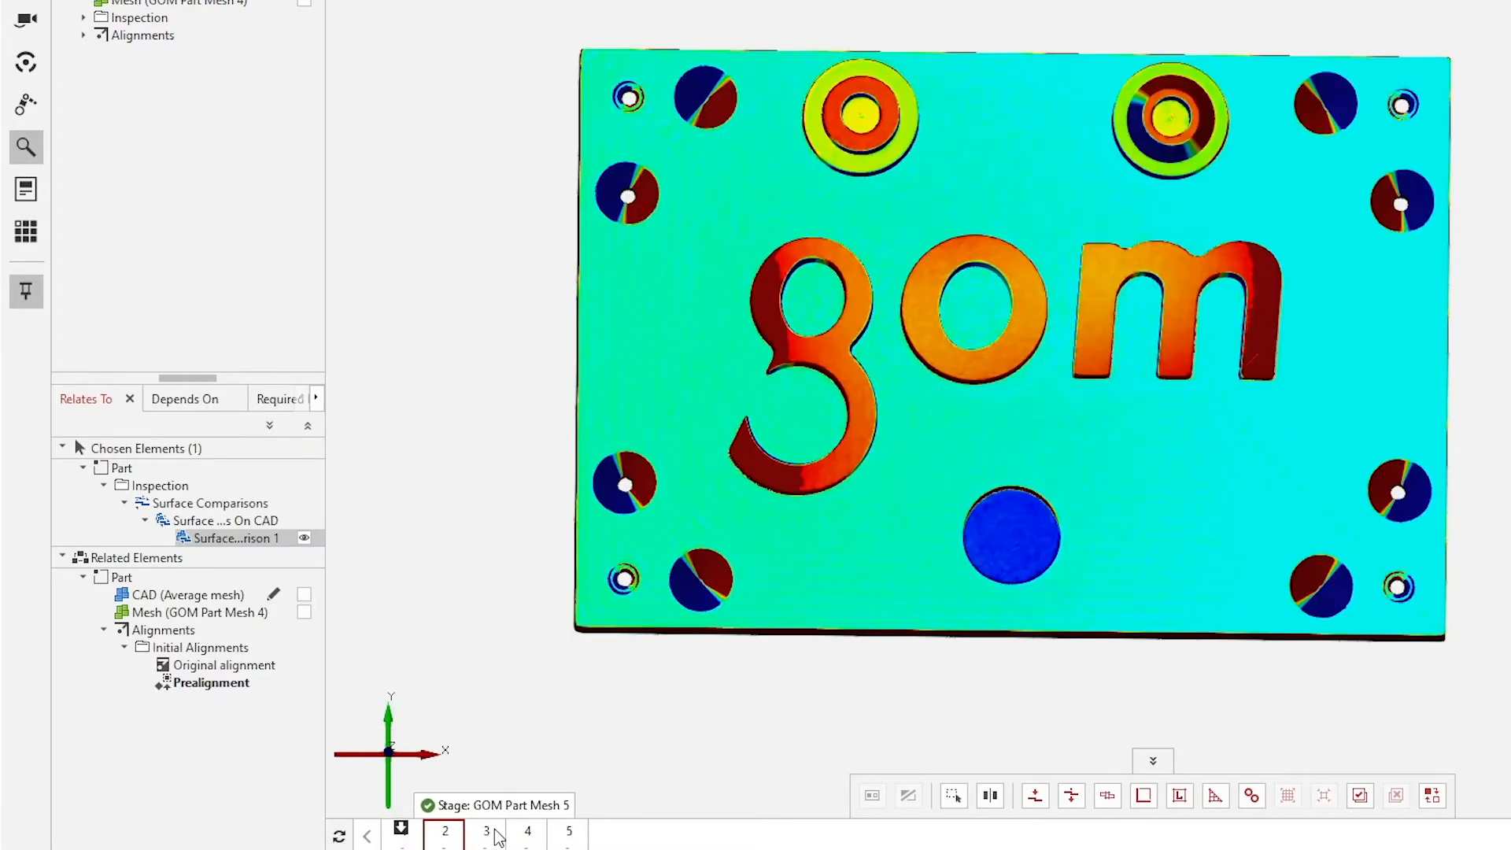
{"action": "left_click", "coordinate": [487, 835]}
{"action": "left_click", "coordinate": [540, 838]}
{"action": "left_click", "coordinate": [569, 835]}
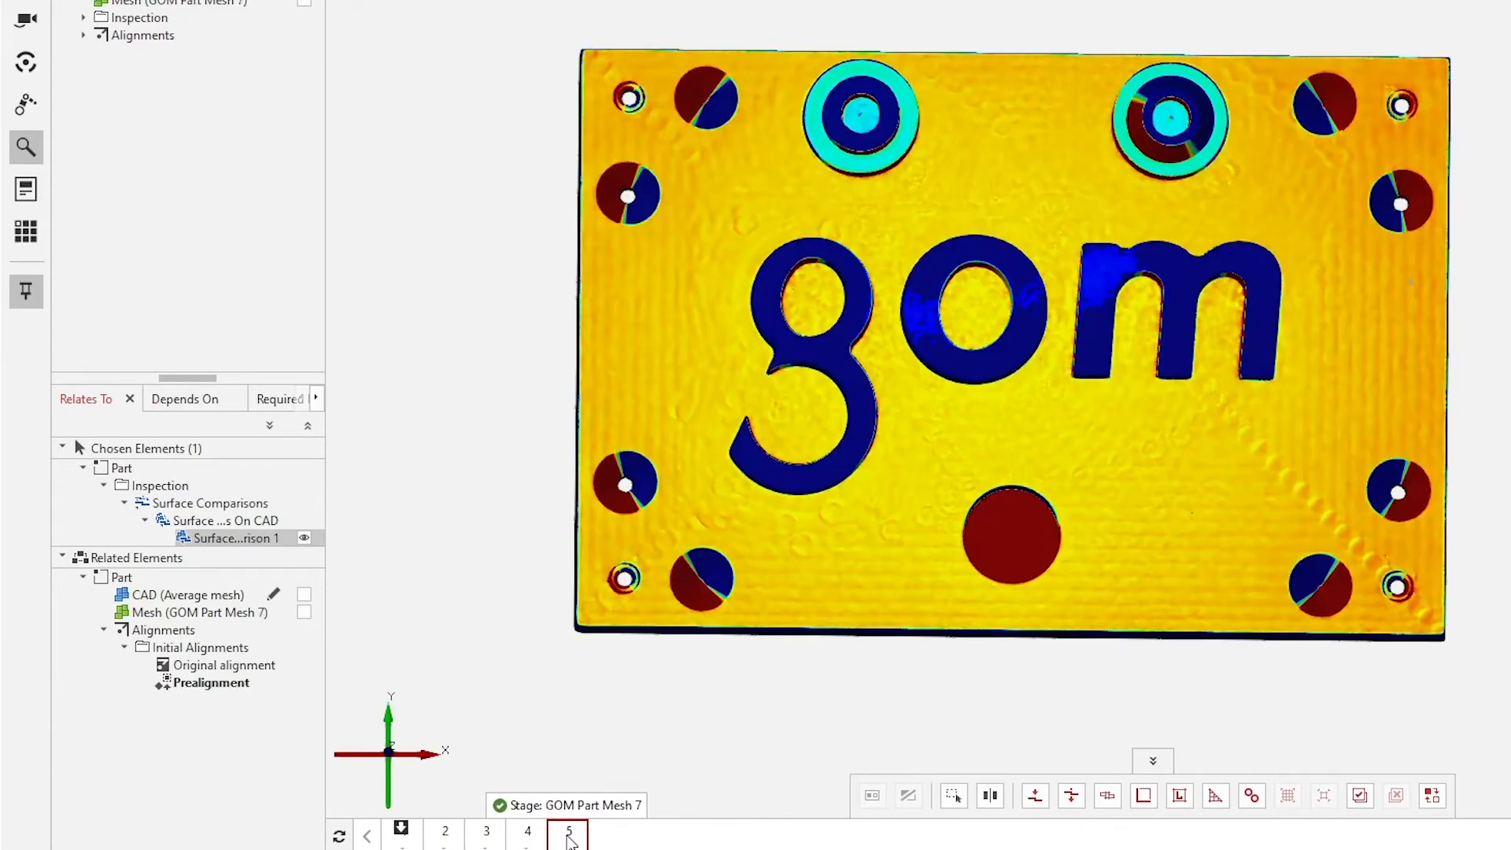
{"action": "left_click", "coordinate": [528, 835]}
{"action": "left_click", "coordinate": [487, 834]}
{"action": "left_click", "coordinate": [445, 834]}
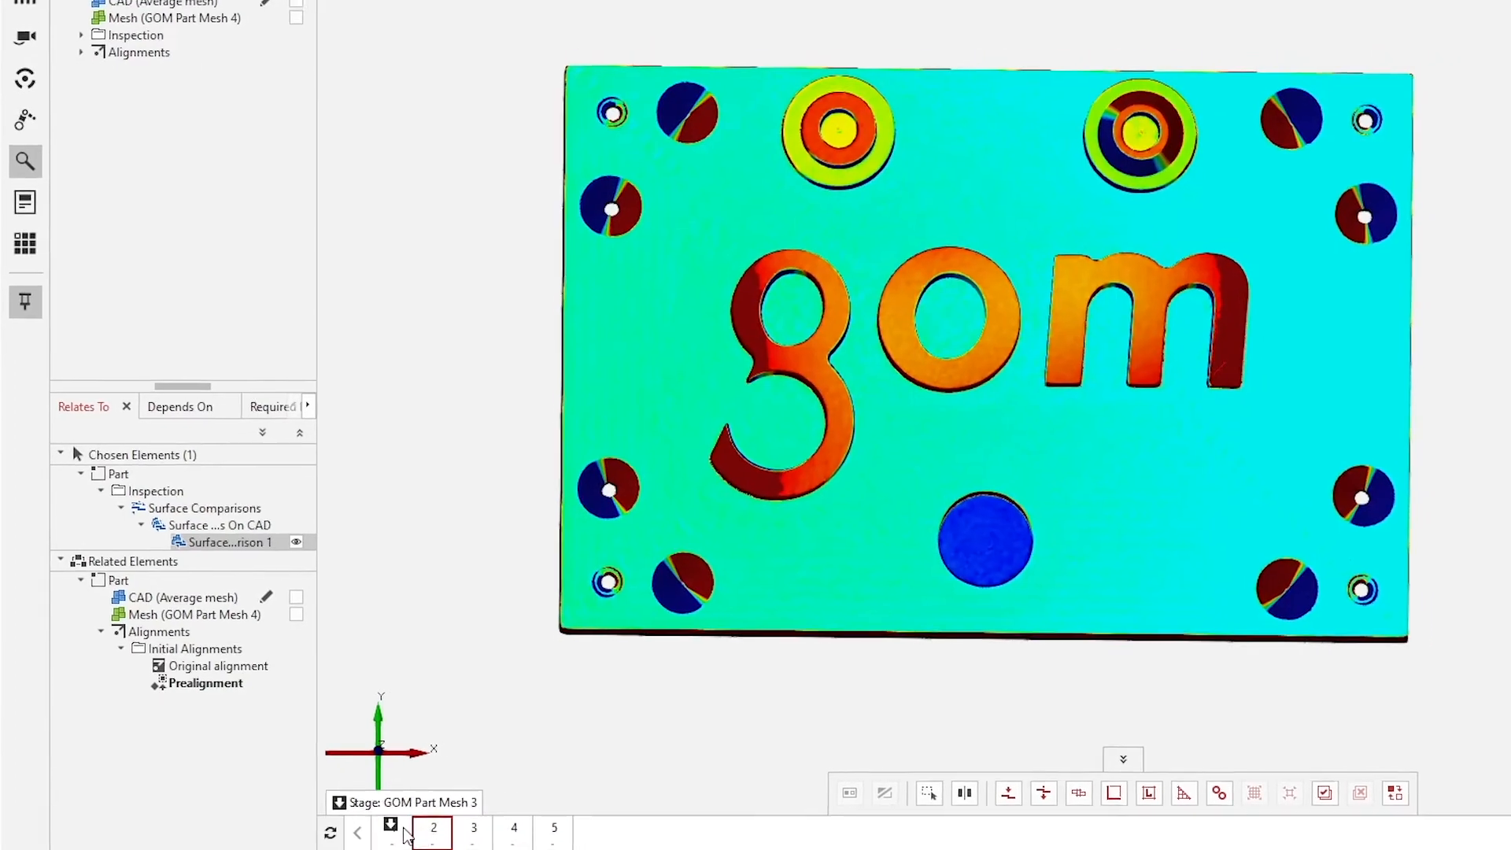
{"action": "left_click", "coordinate": [402, 834]}
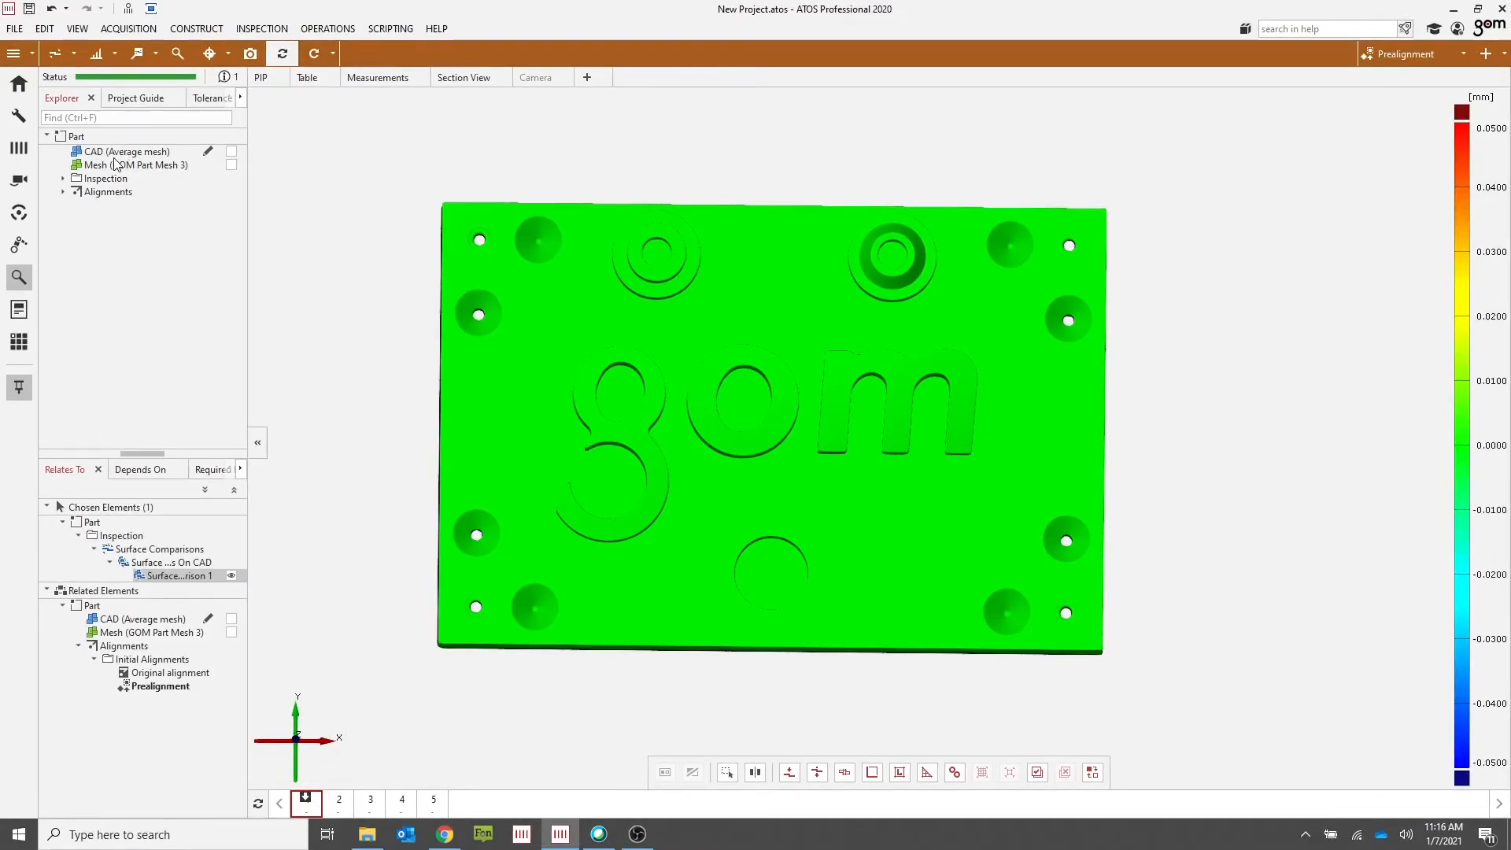
Step: Reopen Manage Stages, remove the reference setting from stage 1, and close the dialog
{"action": "right_click", "coordinate": [308, 811]}
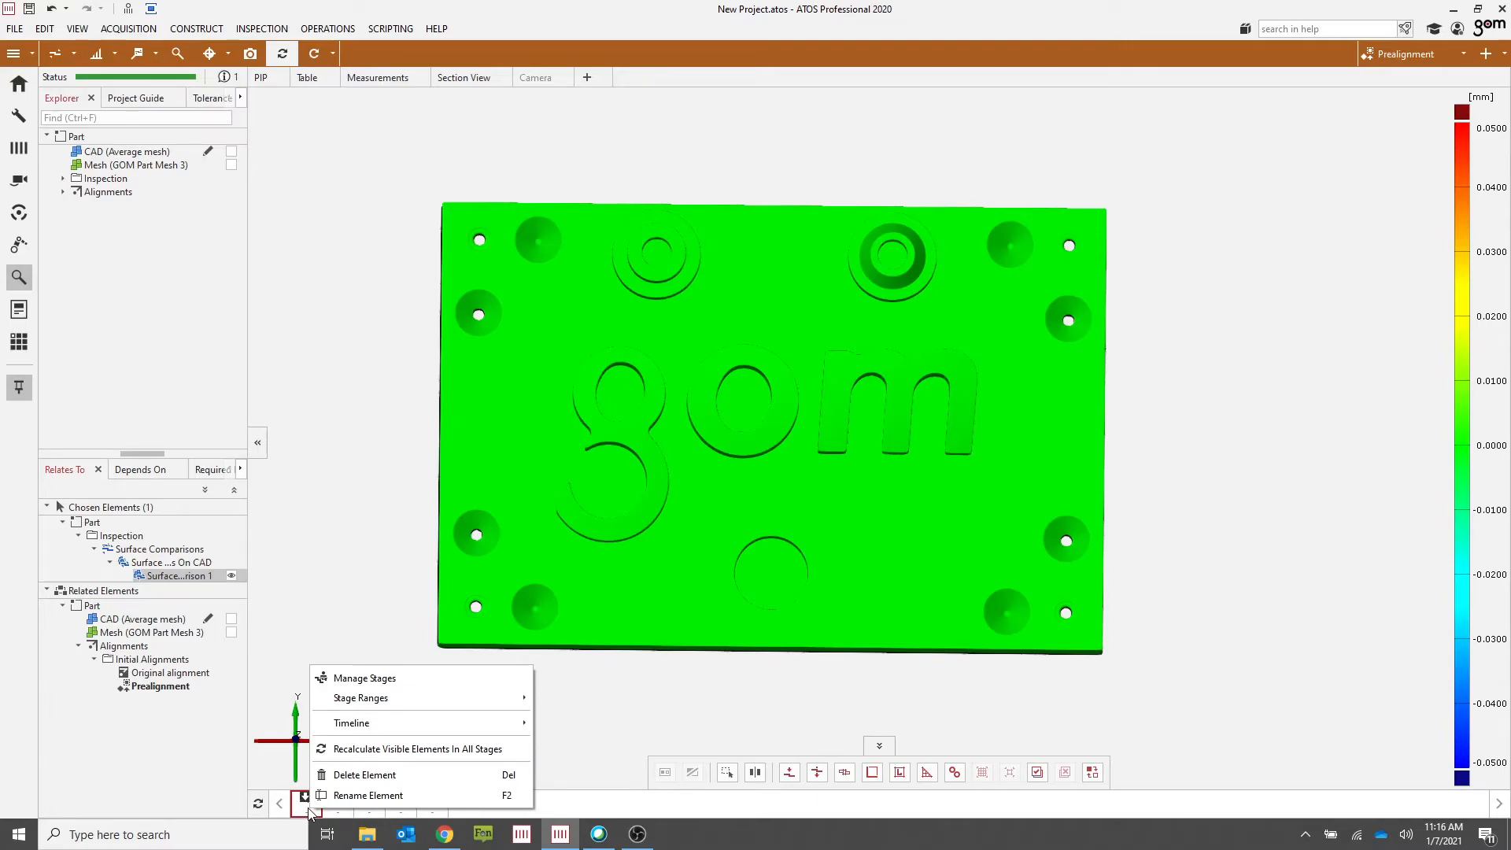
{"action": "left_click", "coordinate": [378, 679]}
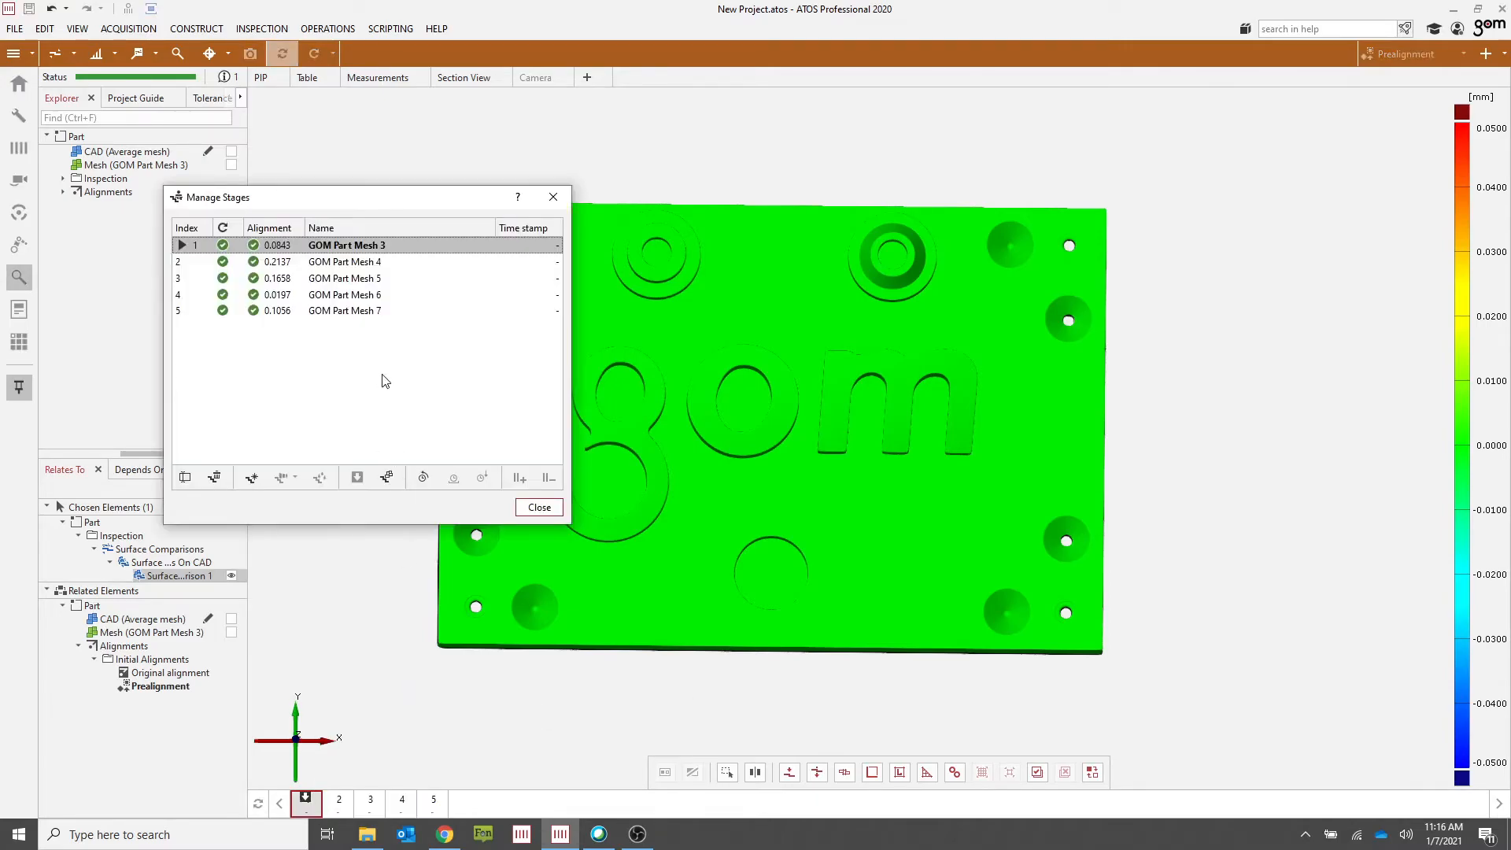
{"action": "left_click", "coordinate": [387, 477]}
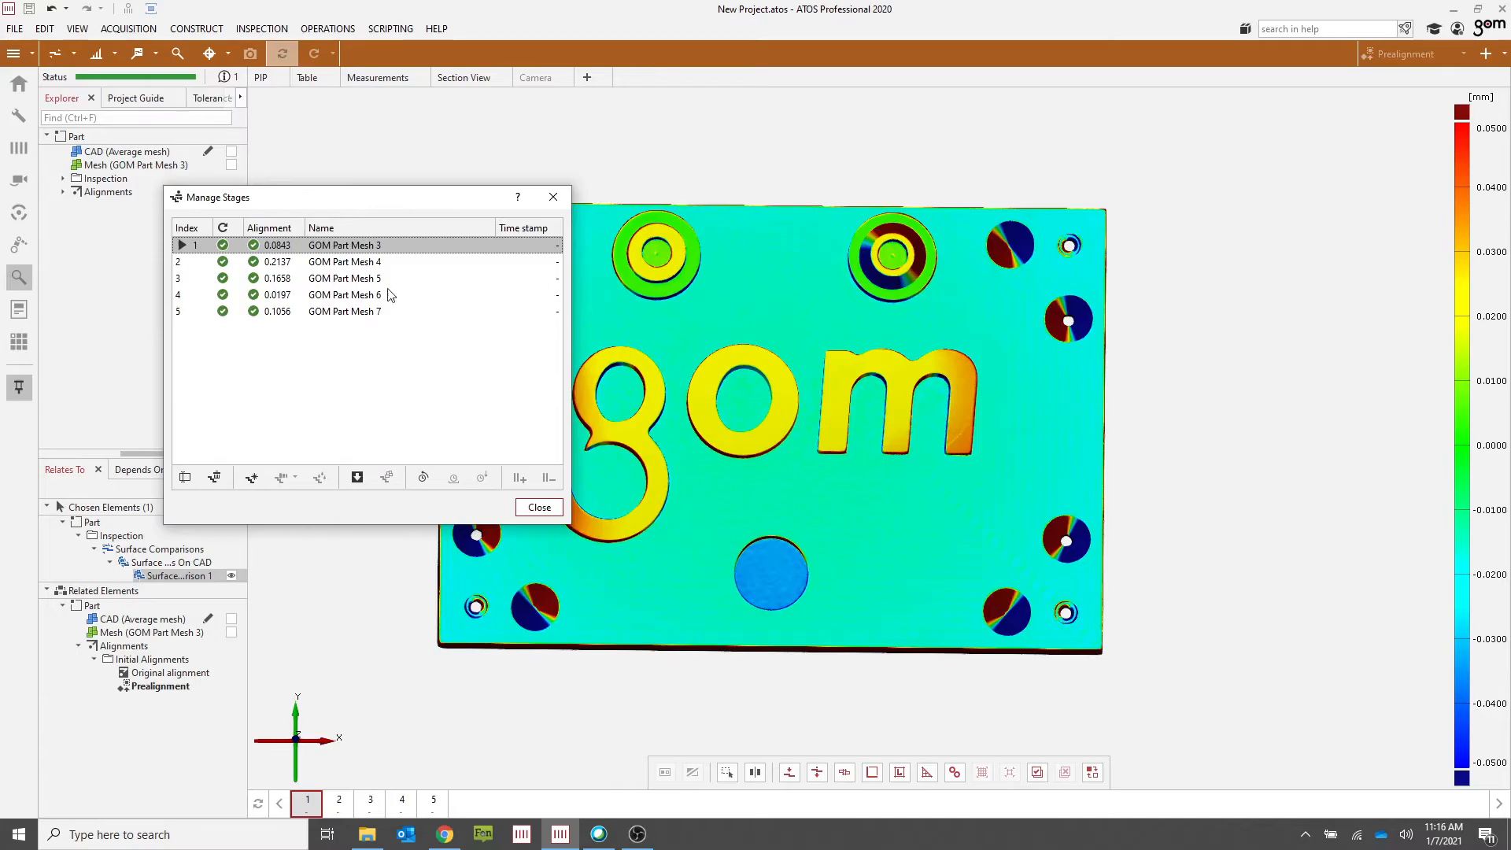
{"action": "left_click", "coordinate": [539, 507]}
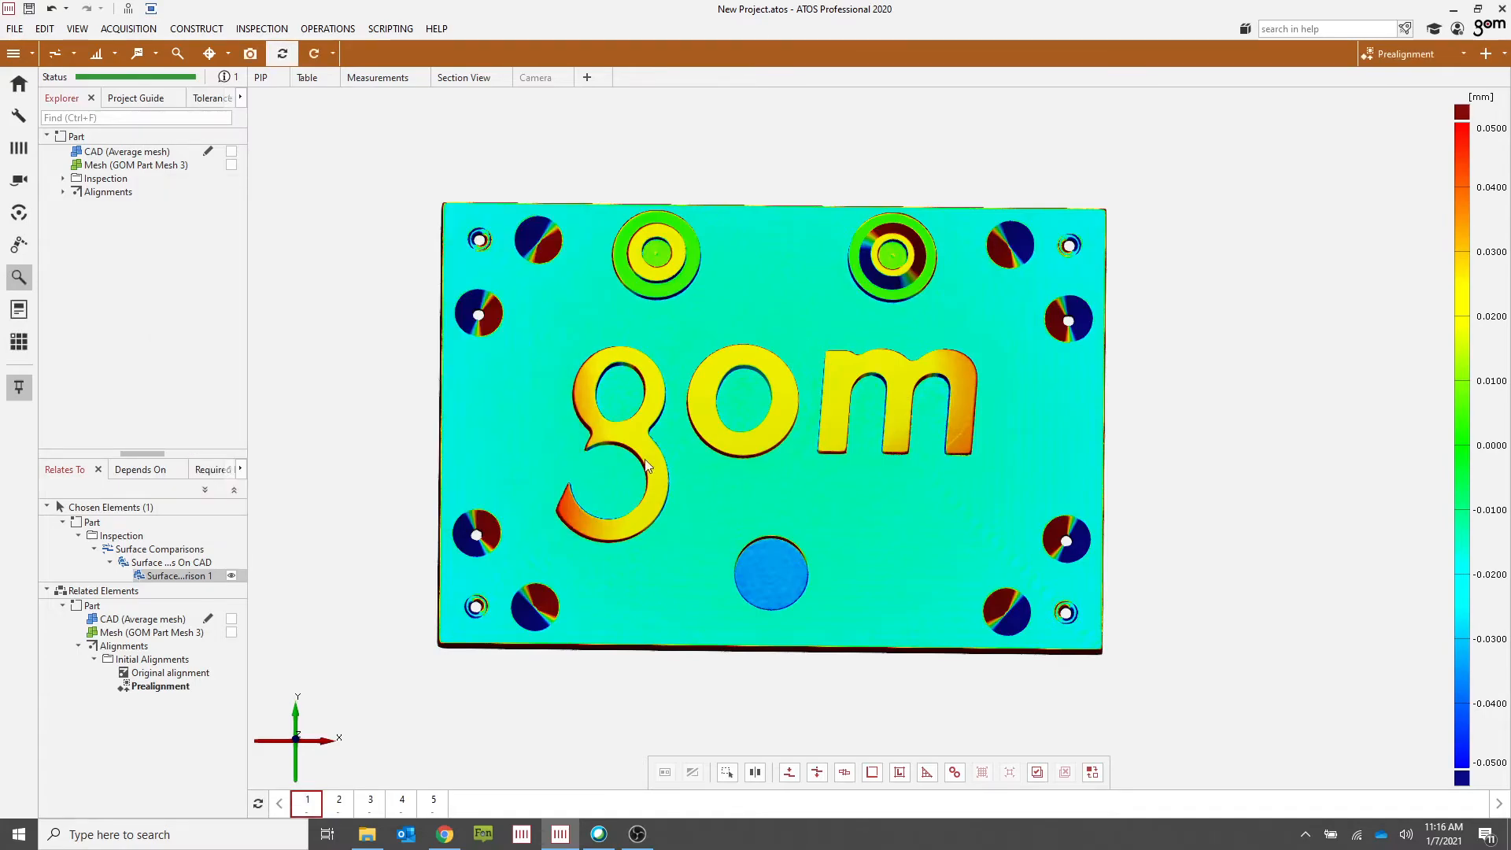
Step: Step through stages 2 to 5 again, ending on stage 1, to review each stage's deviations
{"action": "left_click", "coordinate": [339, 800]}
{"action": "left_click", "coordinate": [371, 800]}
{"action": "left_click", "coordinate": [402, 801]}
{"action": "left_click", "coordinate": [433, 801]}
{"action": "left_click", "coordinate": [307, 800]}
Step: Select the CAD (Average mesh) element and start exporting it as an STL mesh
{"action": "left_click", "coordinate": [138, 153]}
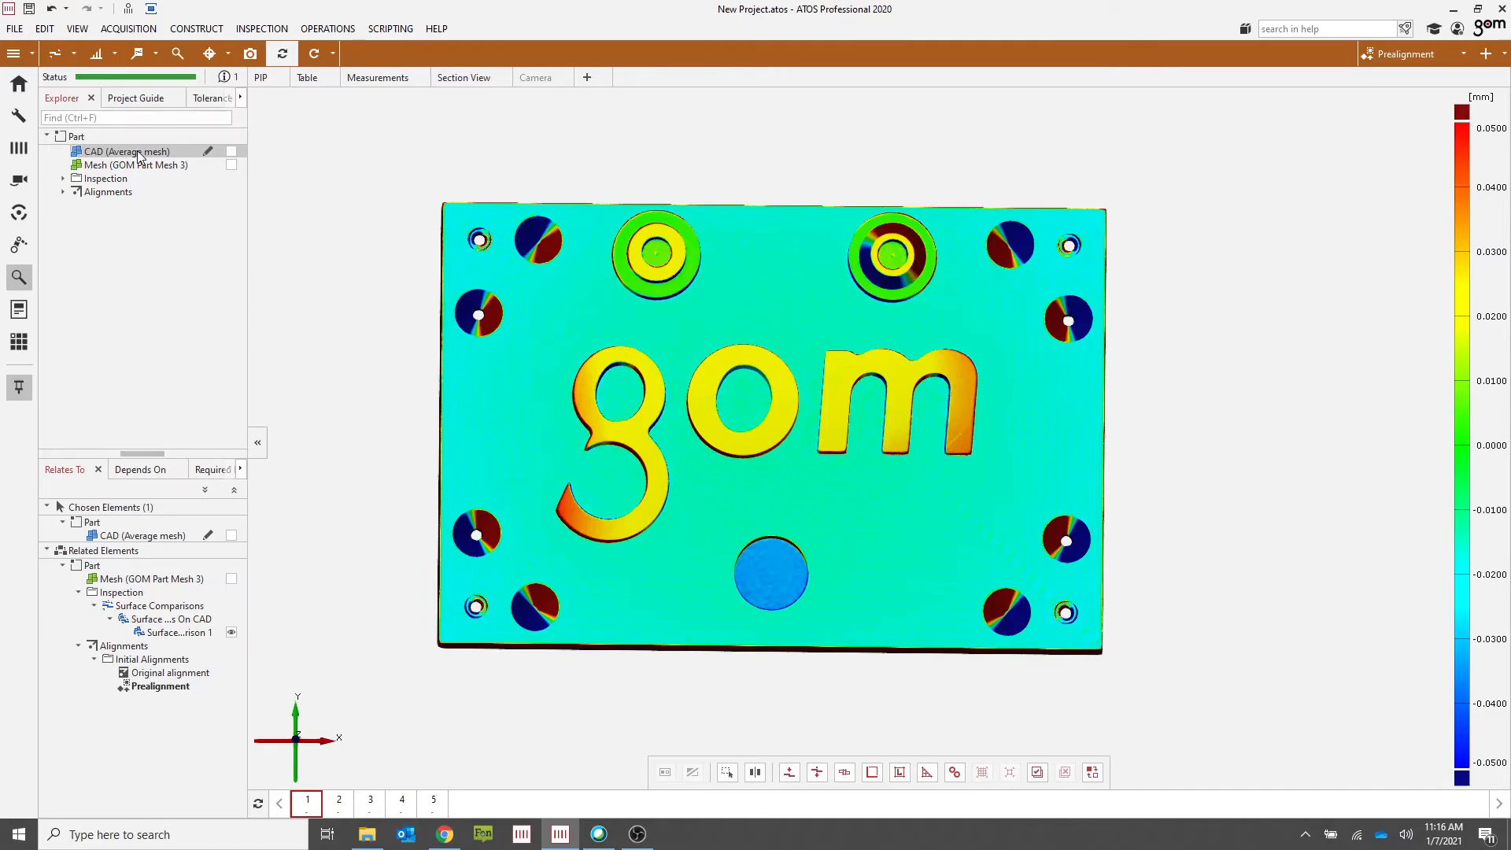
{"action": "left_click", "coordinate": [15, 28]}
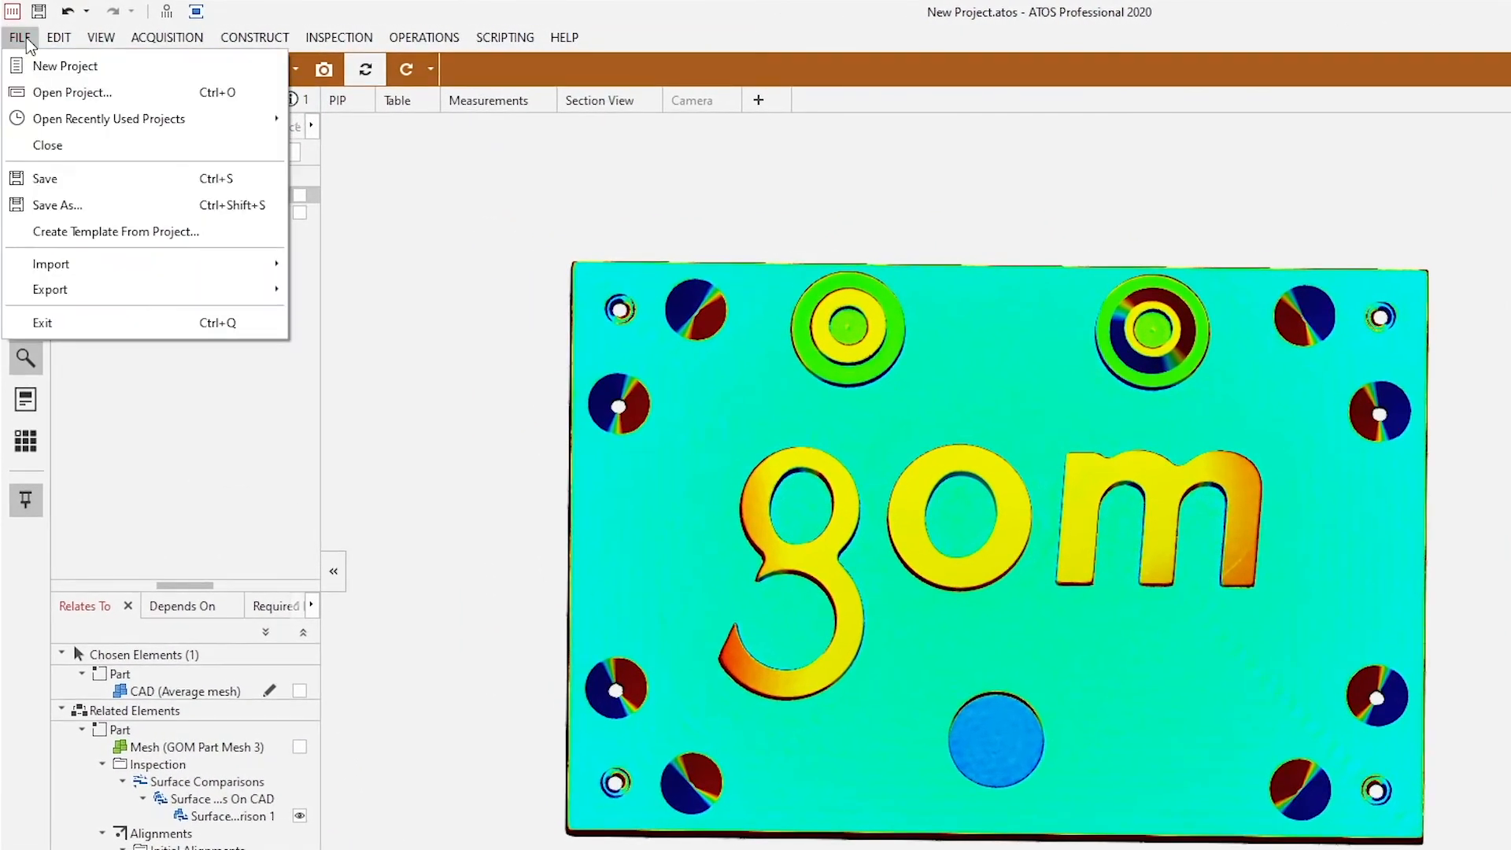
{"action": "mouse_move", "coordinate": [158, 290]}
{"action": "mouse_move", "coordinate": [330, 298]}
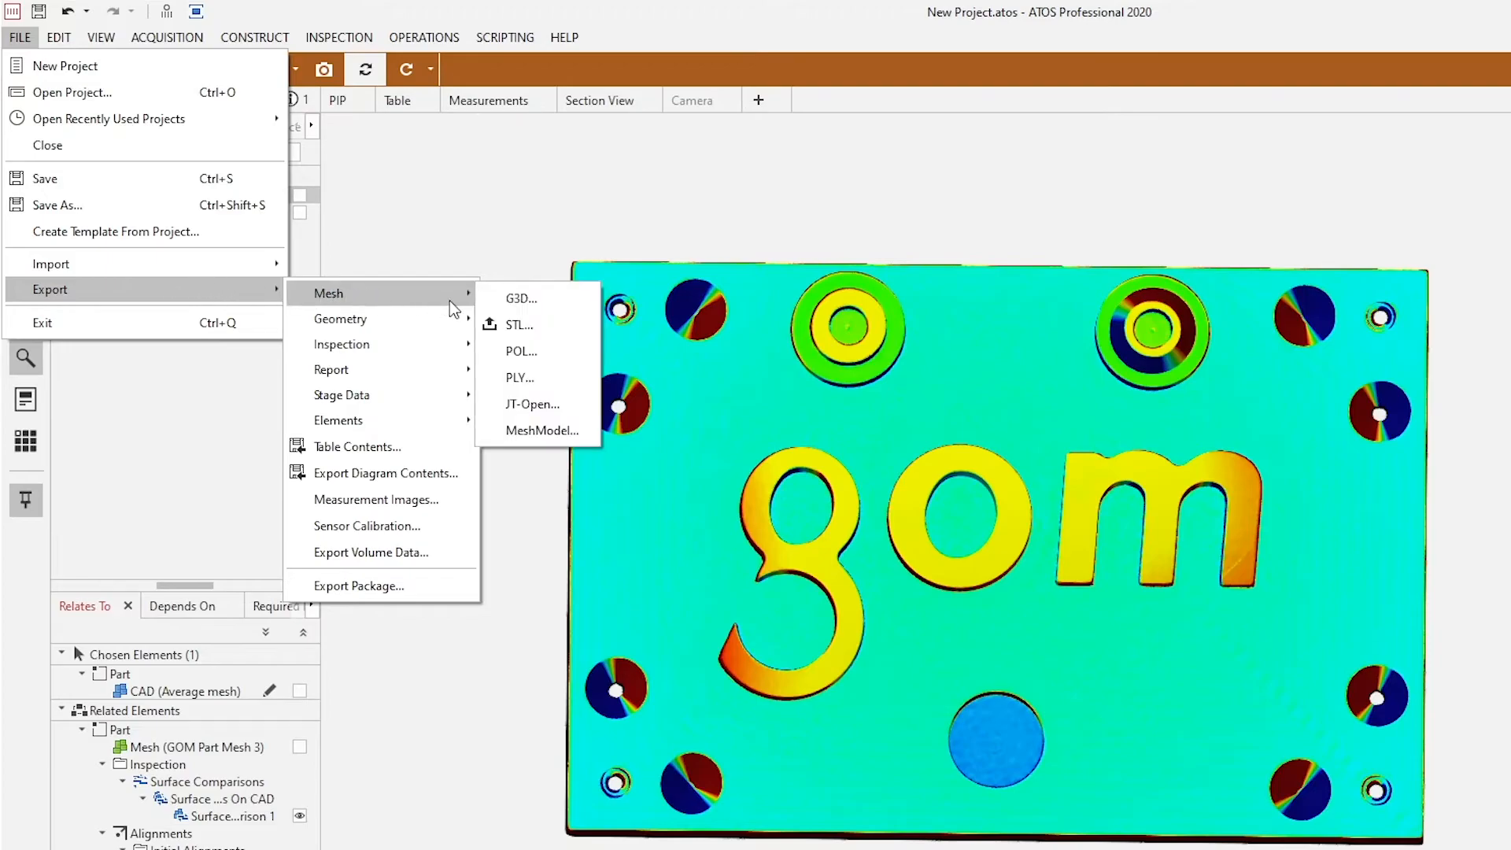
{"action": "left_click", "coordinate": [520, 324]}
Step: Name the STL export file Average mesh.stl in the Desktop folder
{"action": "left_click_drag", "start_coordinate": [380, 252], "coordinate": [562, 258]}
{"action": "left_click", "coordinate": [187, 193]}
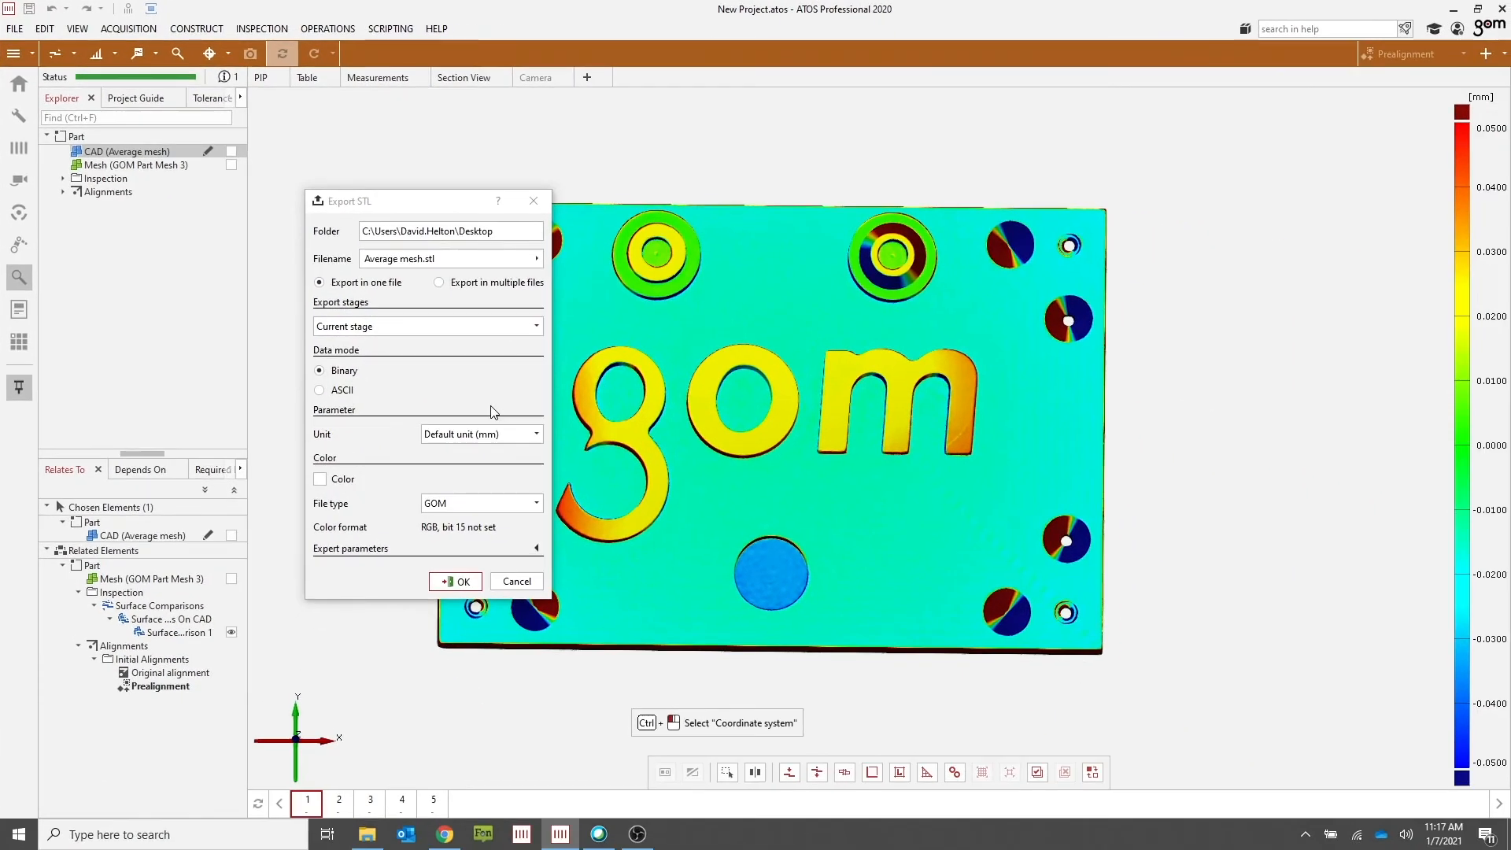
{"action": "left_click", "coordinate": [1329, 437]}
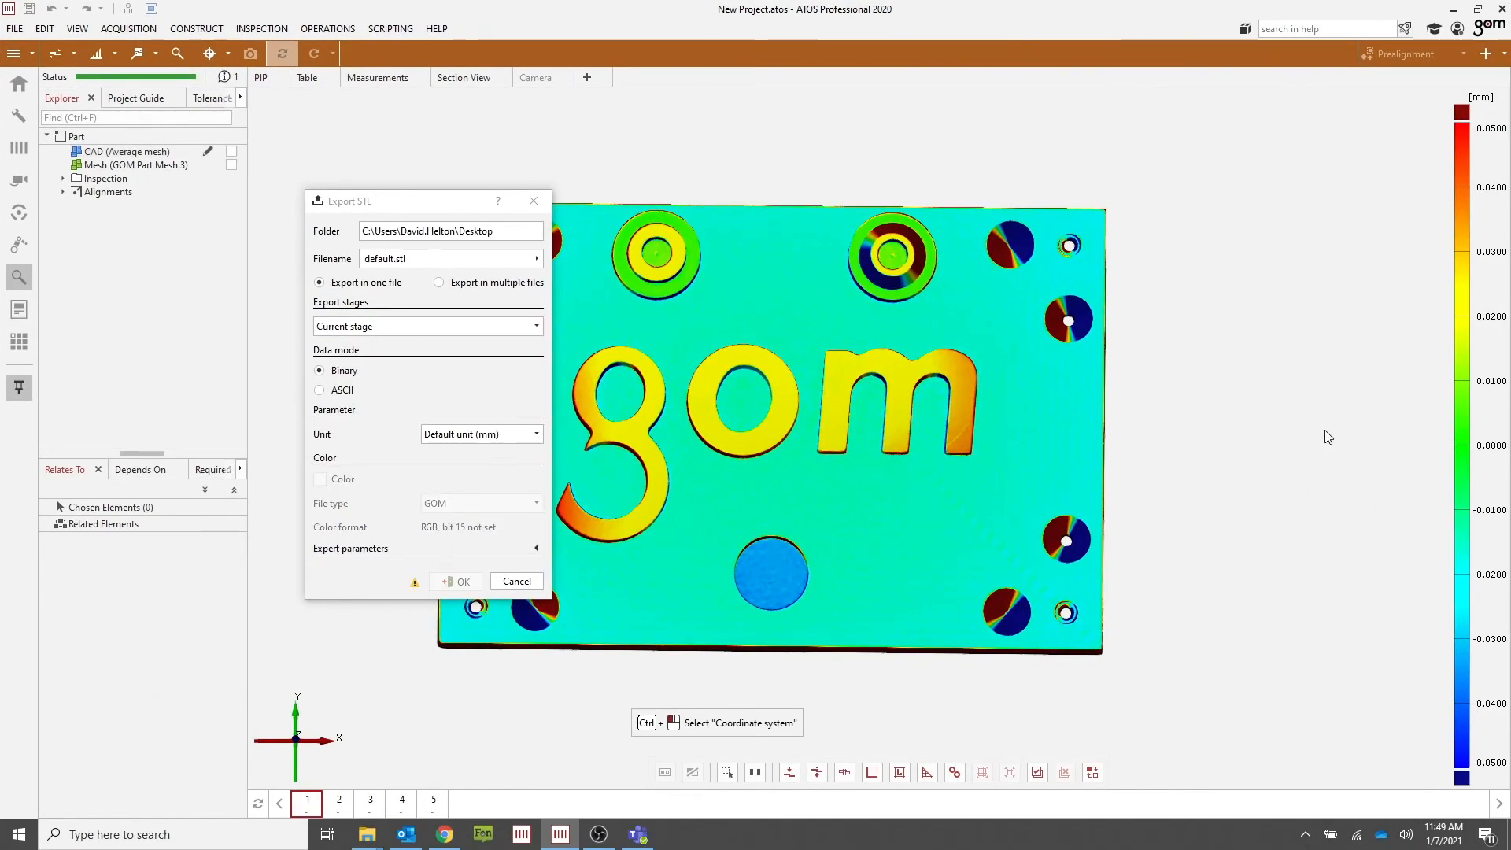